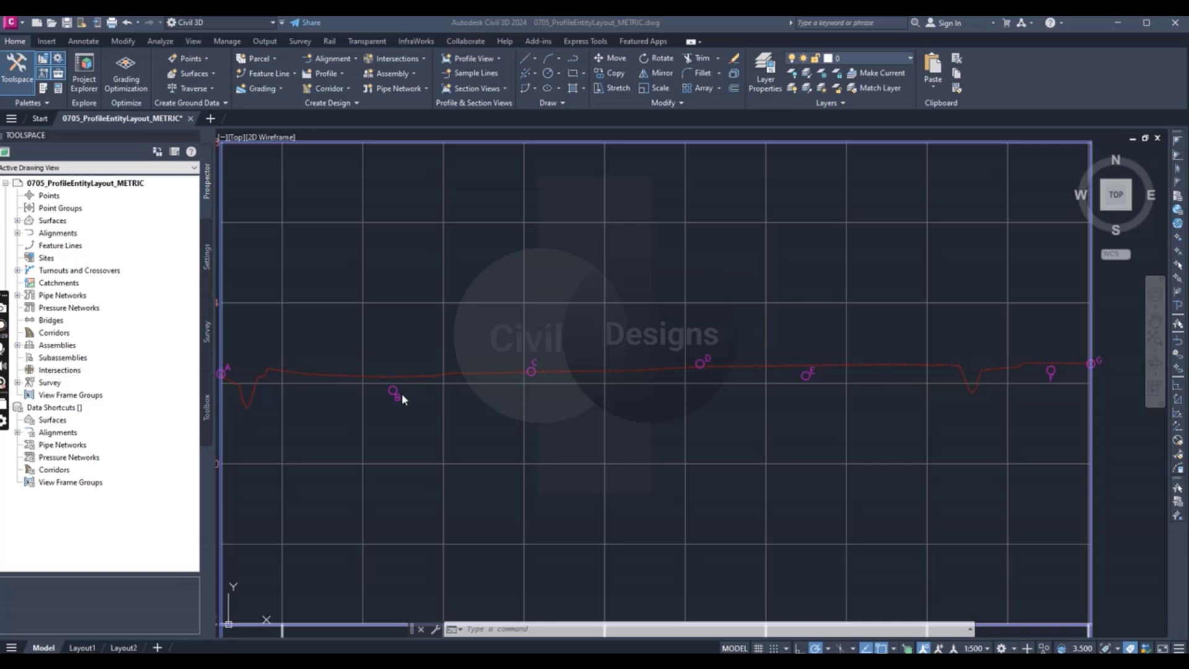
Examine the Road B profile view, including its existing ground profile and the marker circles A to G.
mouse_move(121, 124)
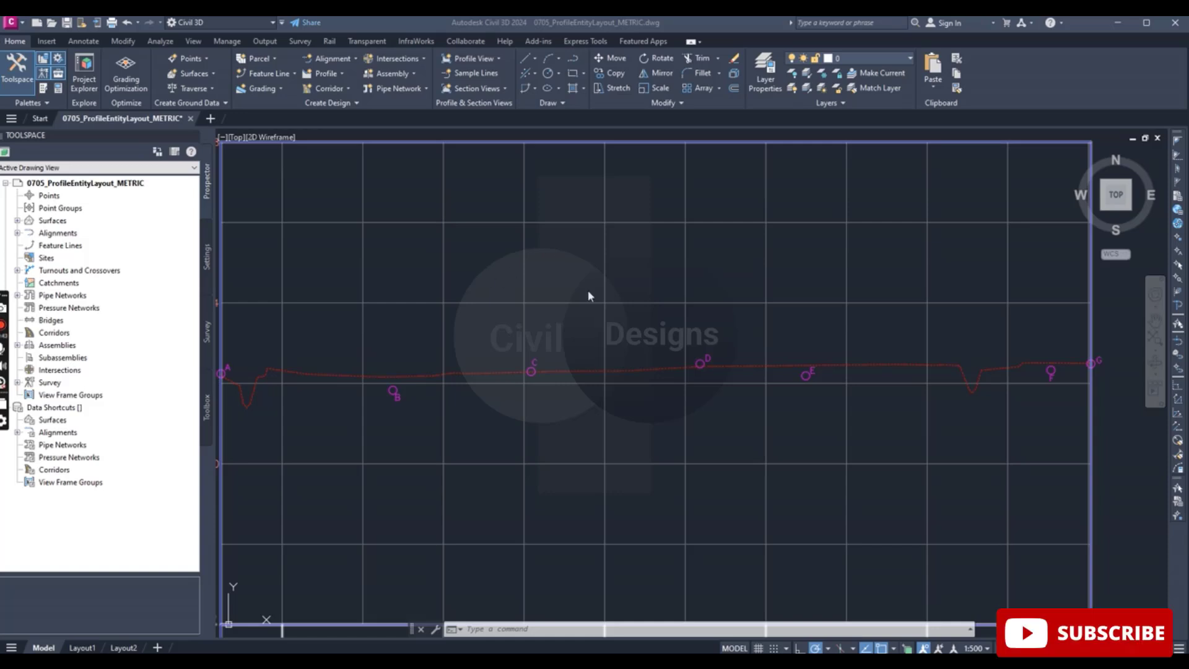
left_click(510, 321)
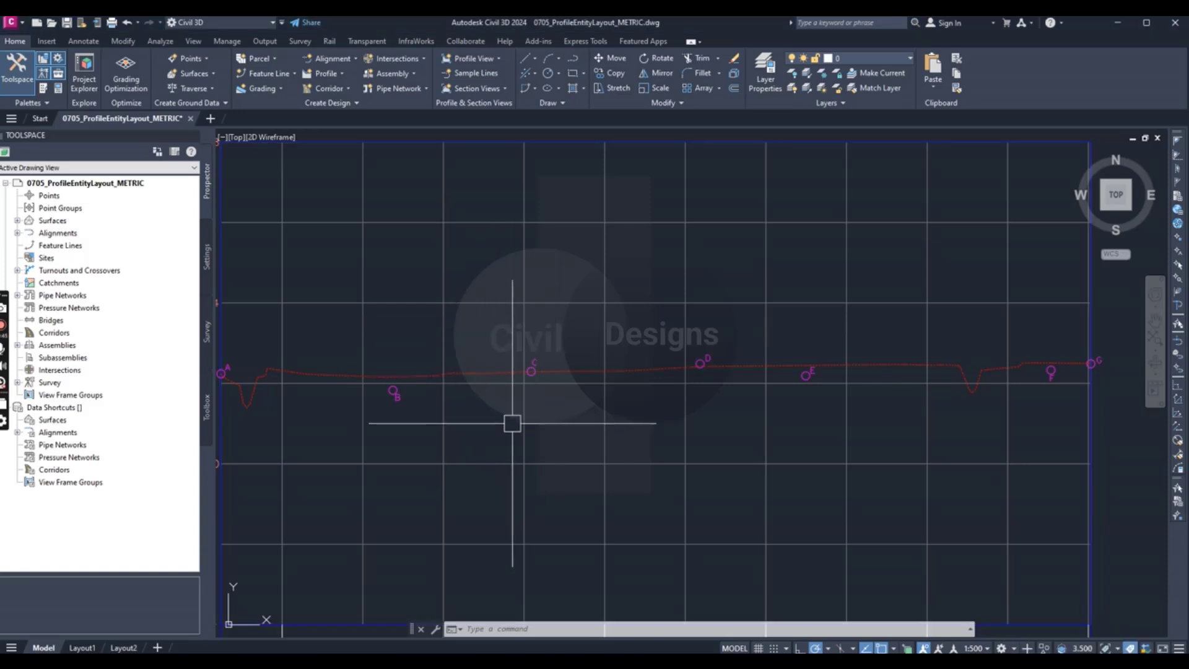
scroll(512, 424, "down", 7)
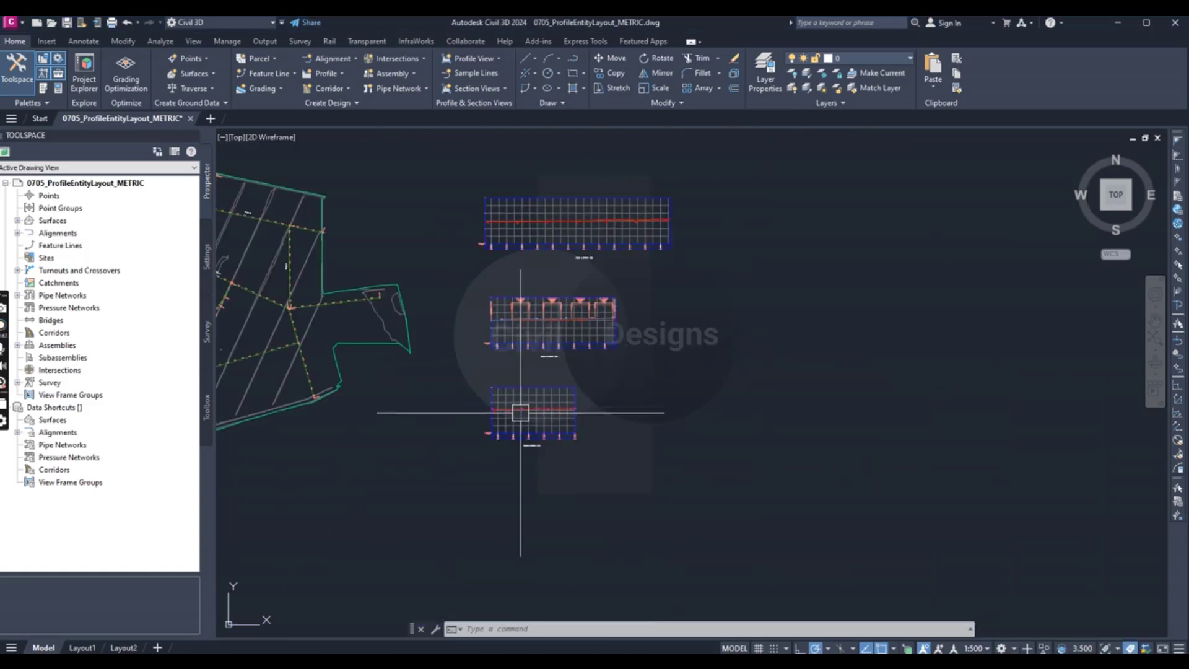
scroll(509, 392, "up", 5)
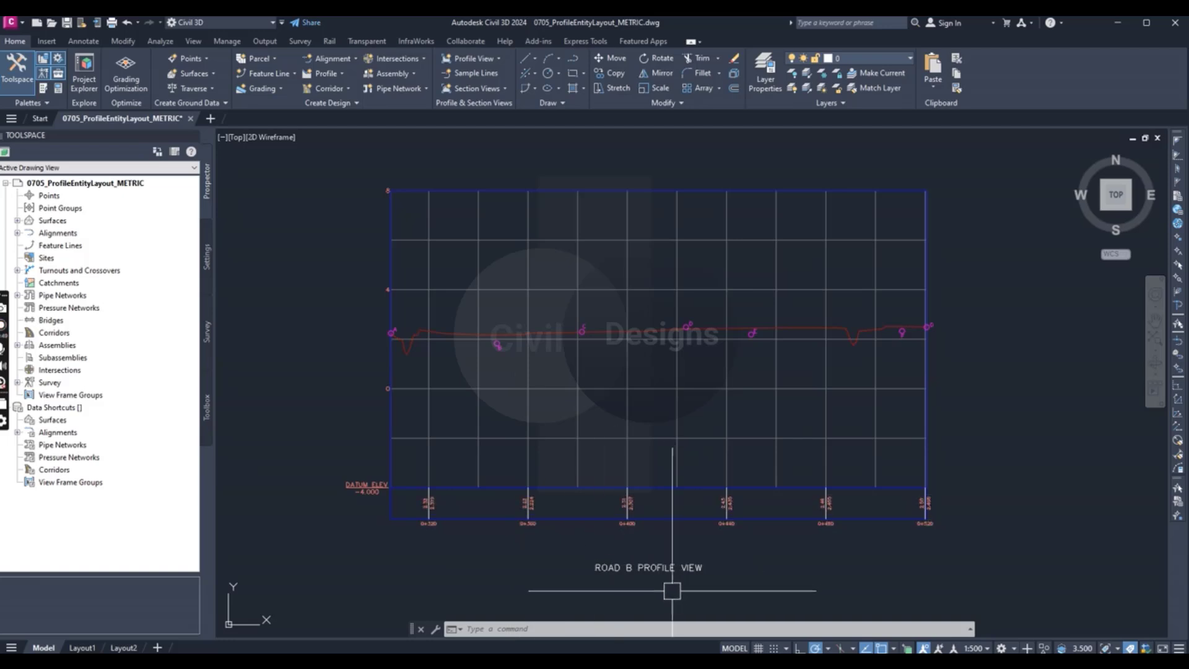
scroll(658, 588, "up", 2)
scroll(623, 571, "down", 2)
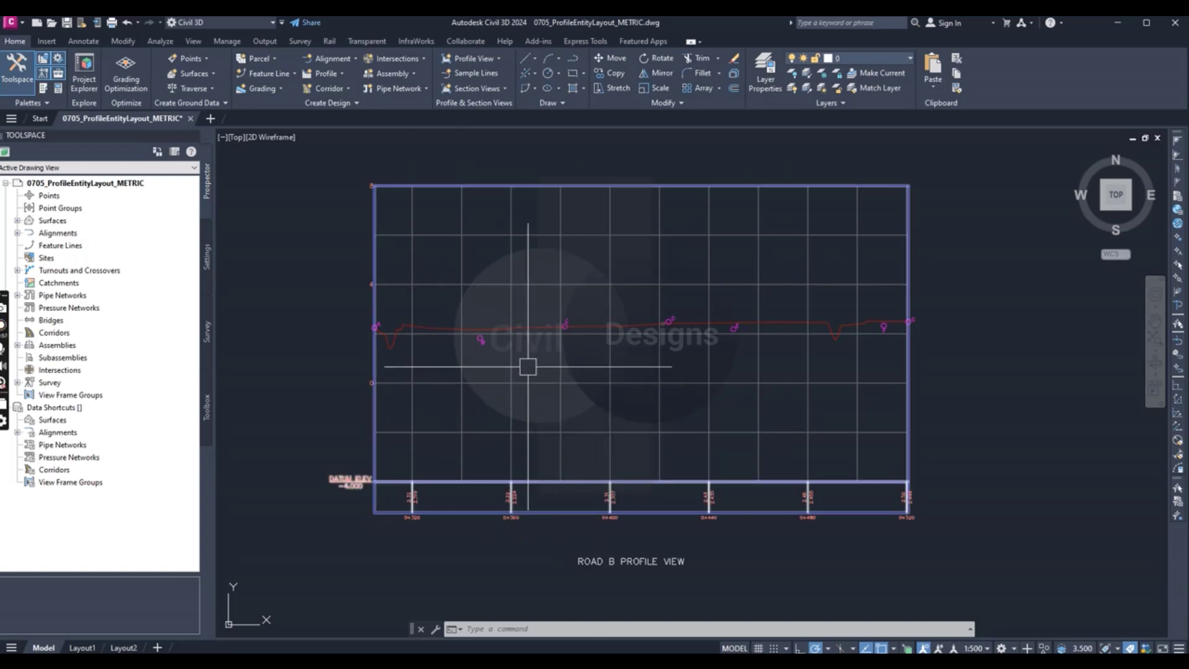
scroll(471, 372, "up", 5)
scroll(429, 386, "down", 5)
scroll(318, 359, "up", 5)
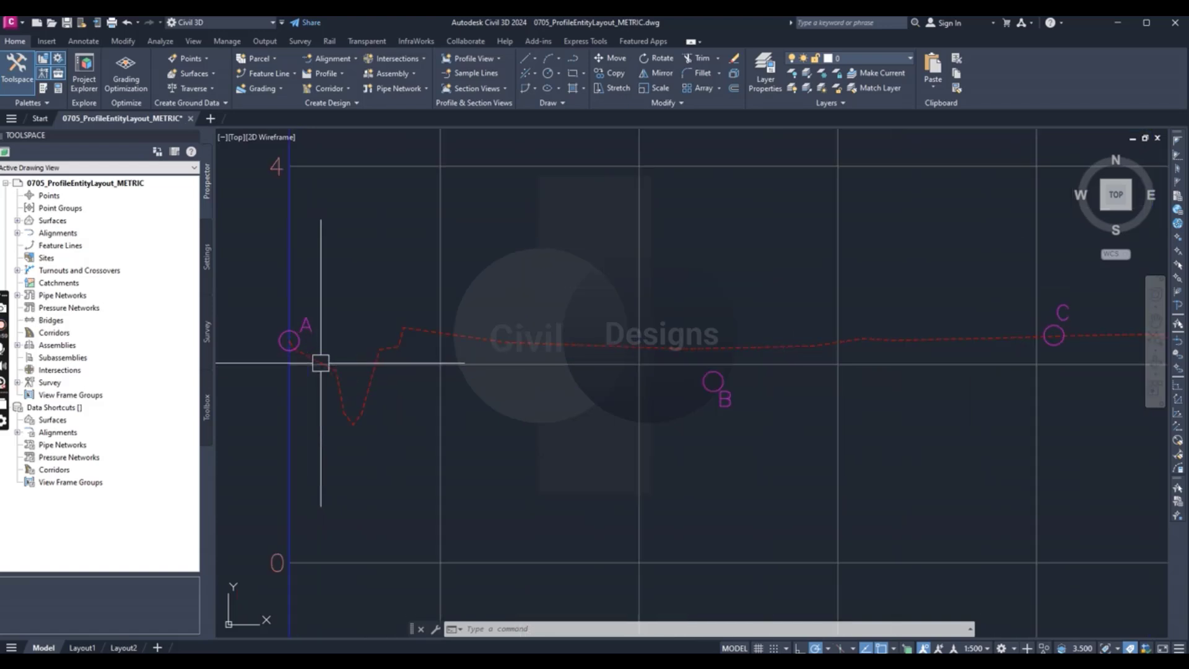
scroll(345, 397, "down", 3)
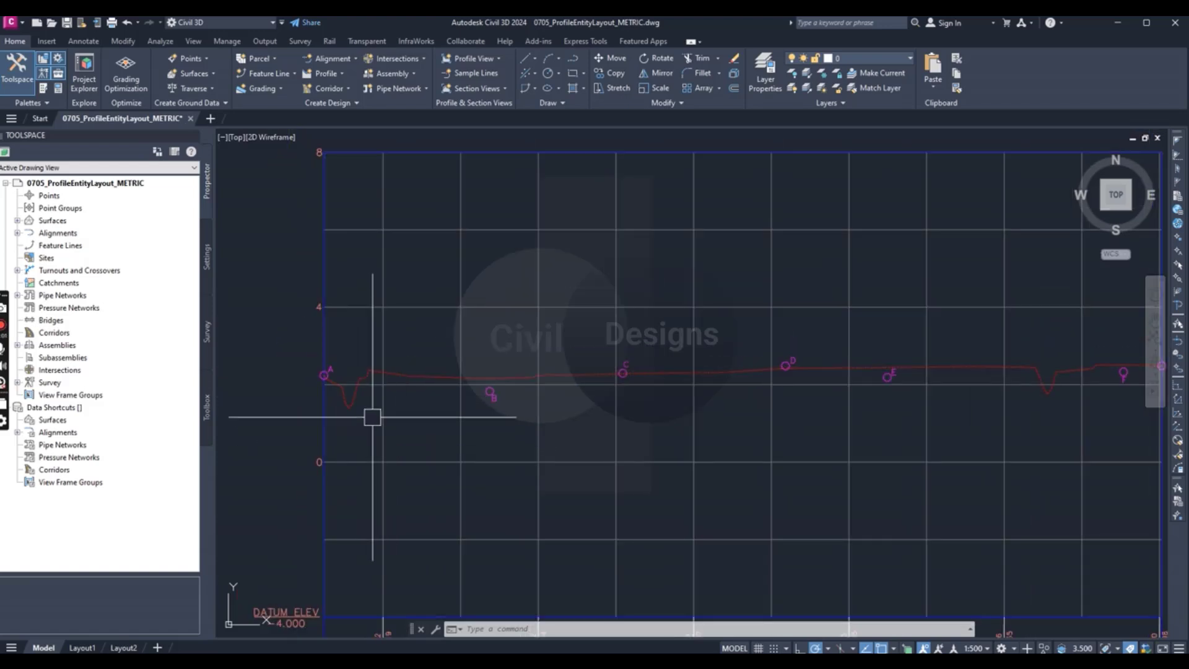
scroll(347, 403, "down", 4)
scroll(362, 408, "up", 4)
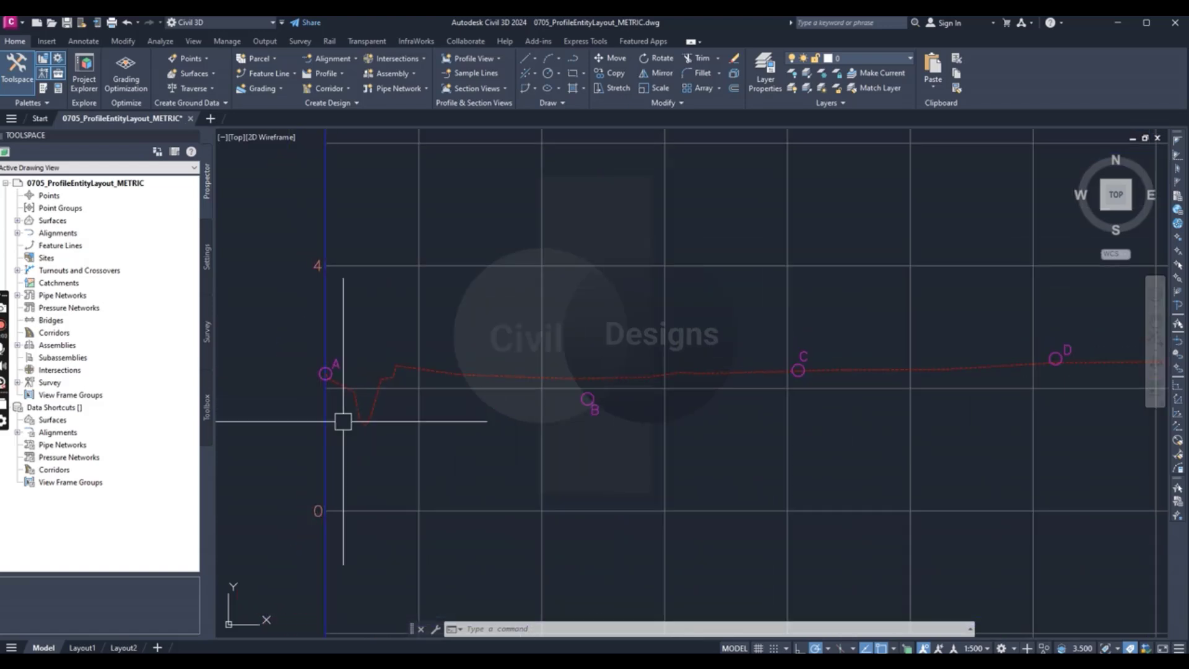
scroll(423, 456, "down", 2)
scroll(494, 427, "up", 2)
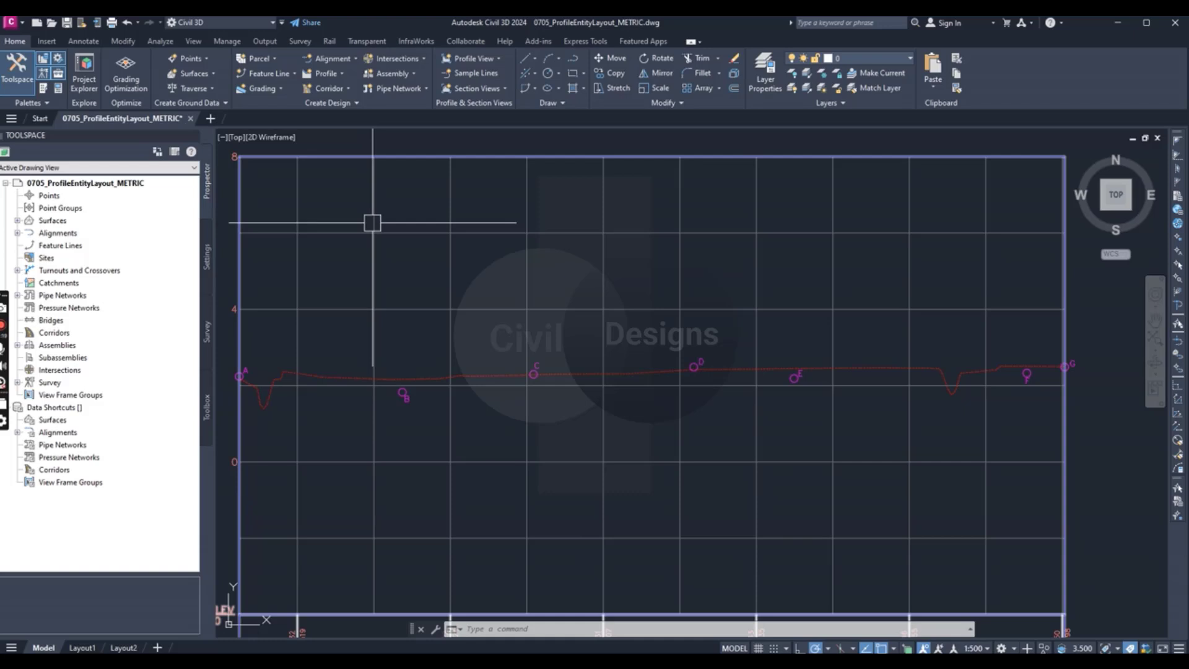
Create a layout profile named Road B FG in the Road B profile view, keeping the preset style and label set.
left_click(341, 75)
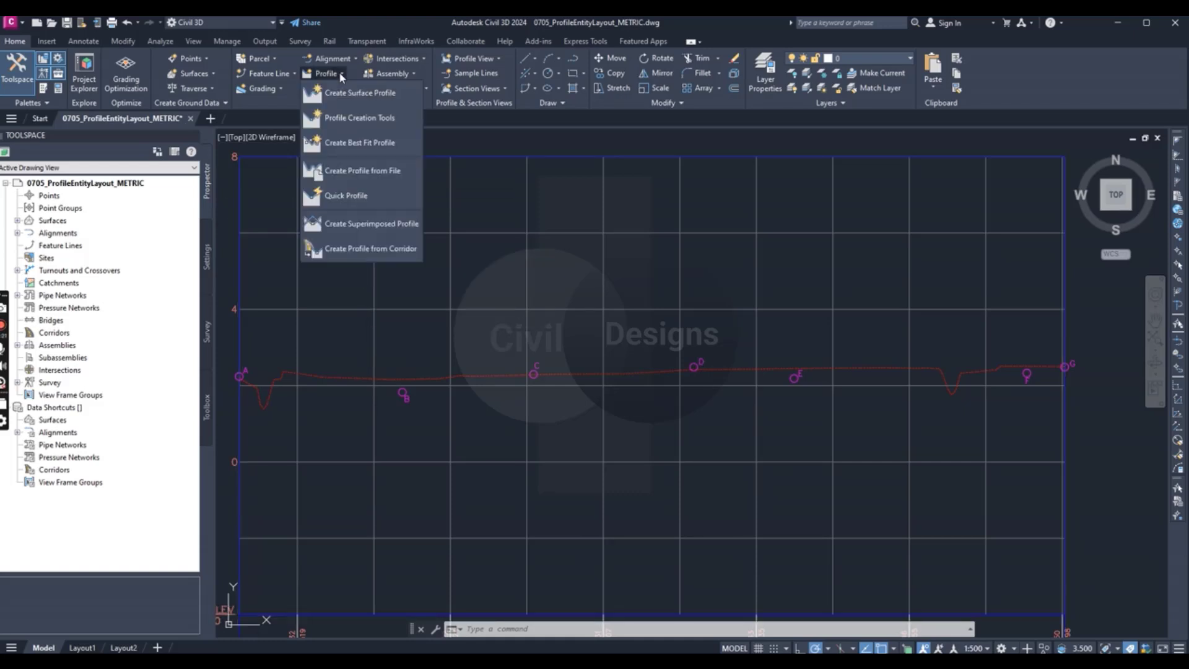
left_click(349, 120)
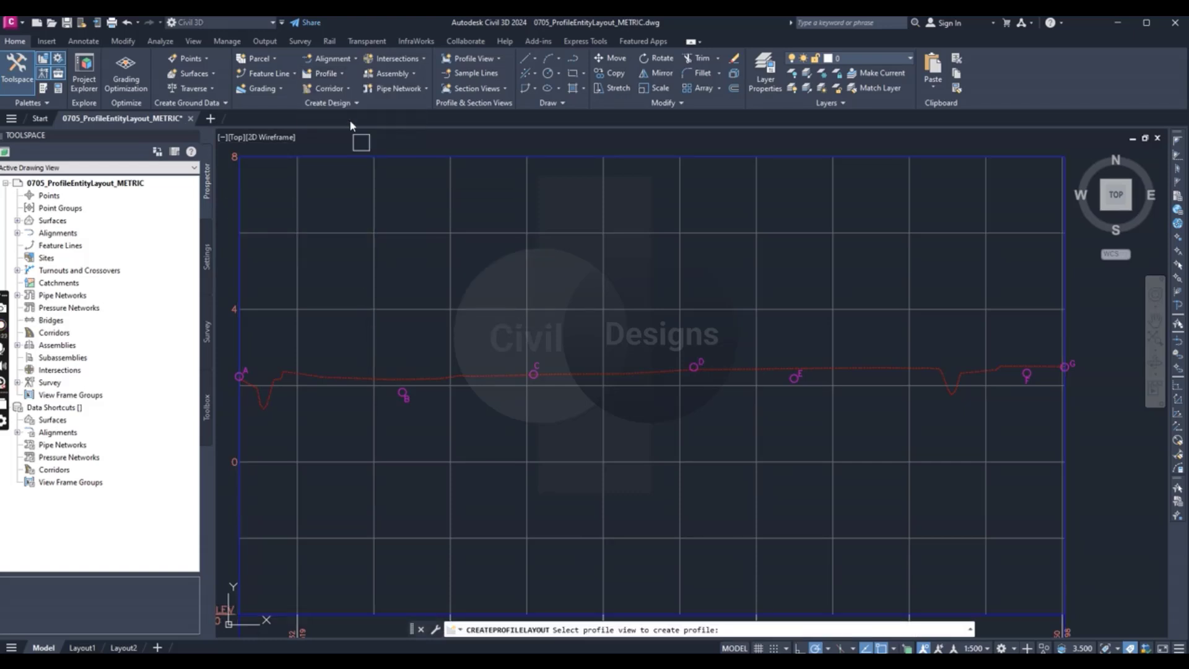
left_click(449, 301)
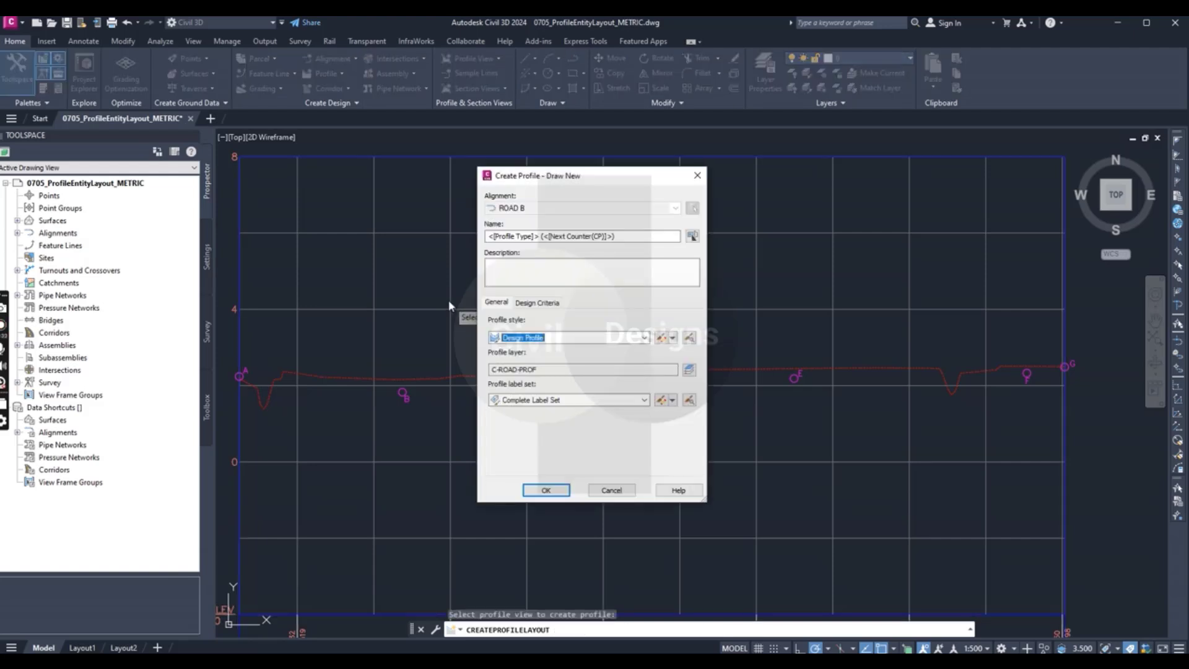
left_click(620, 237)
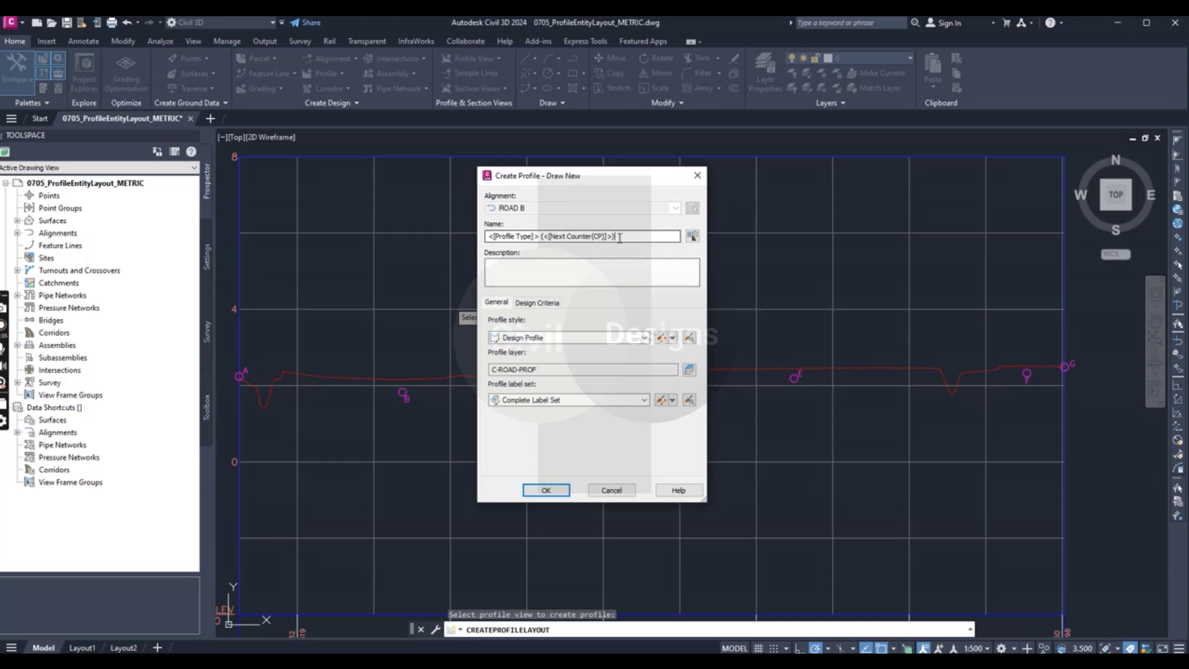
left_click_drag(620, 237, 488, 243)
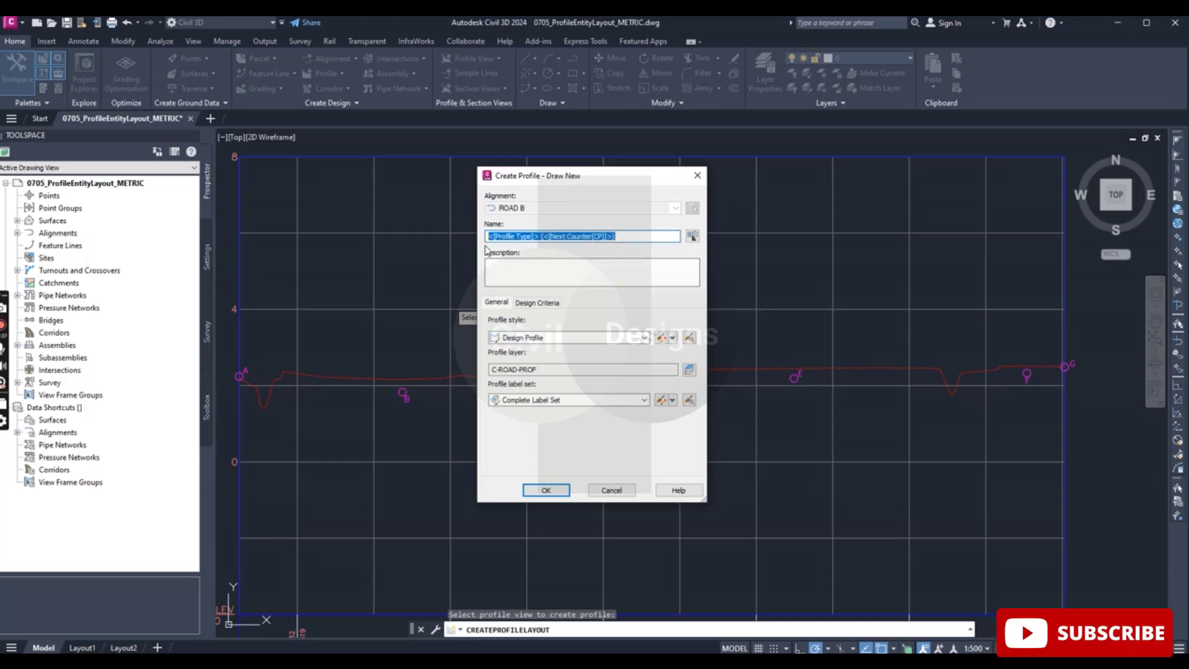
type("Road B FG")
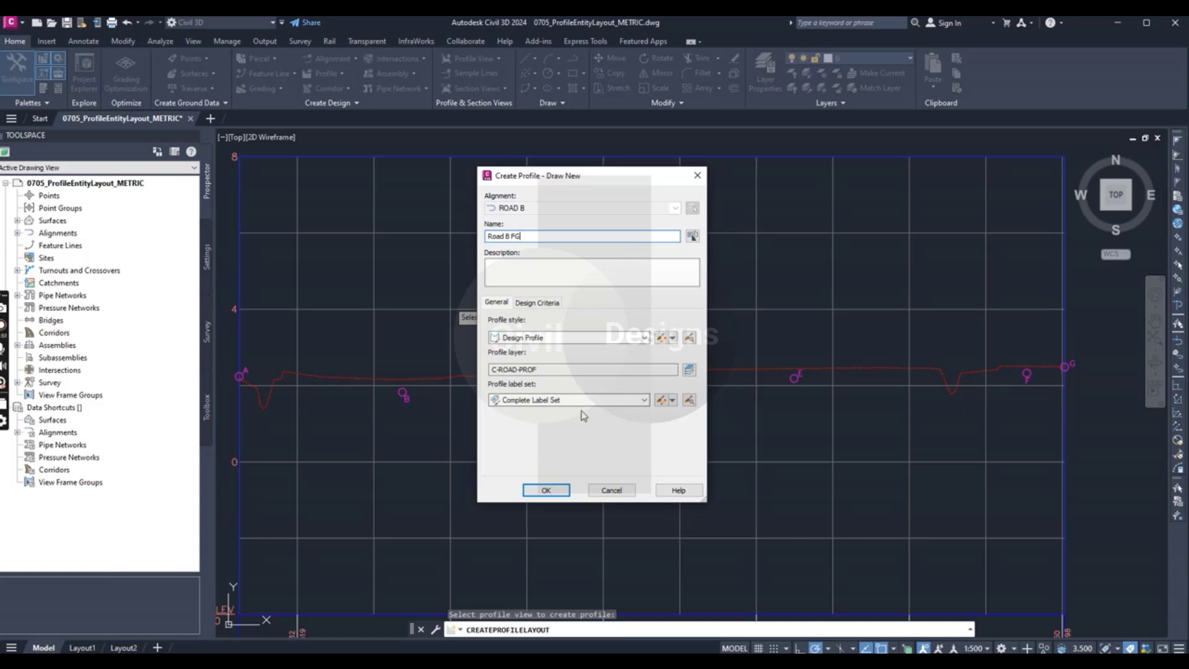
left_click(546, 490)
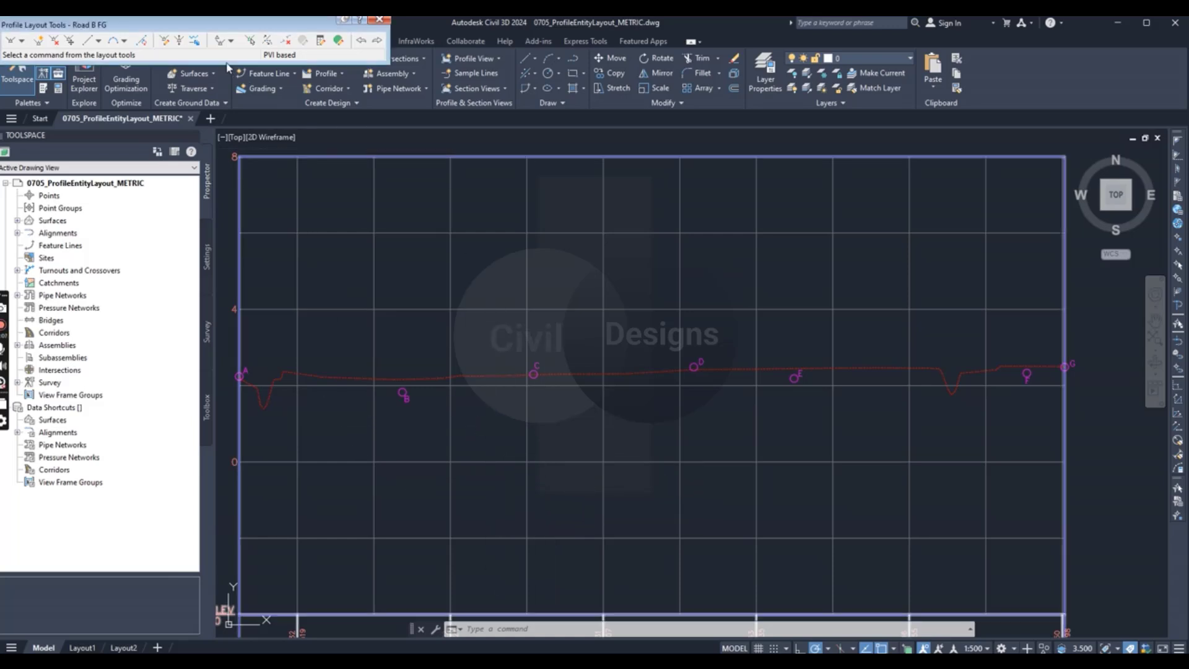
Draw a two-point fixed tangent from the centre of circle A to the centre of circle B.
left_click_drag(215, 30, 327, 92)
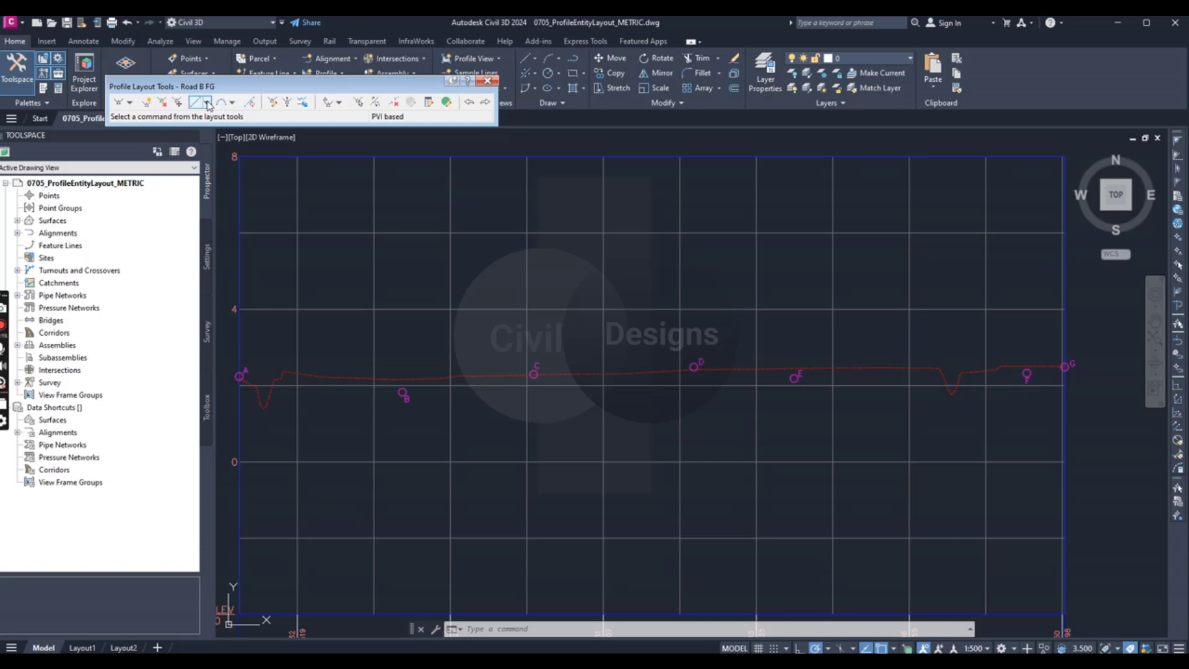
left_click(207, 103)
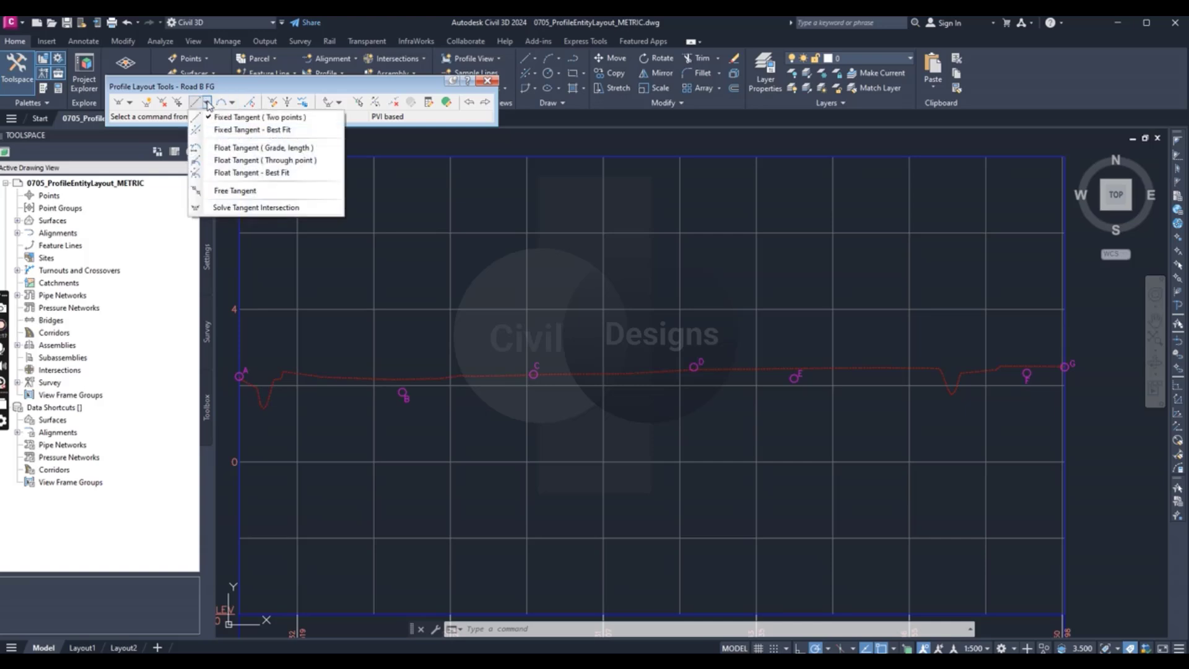
left_click(236, 118)
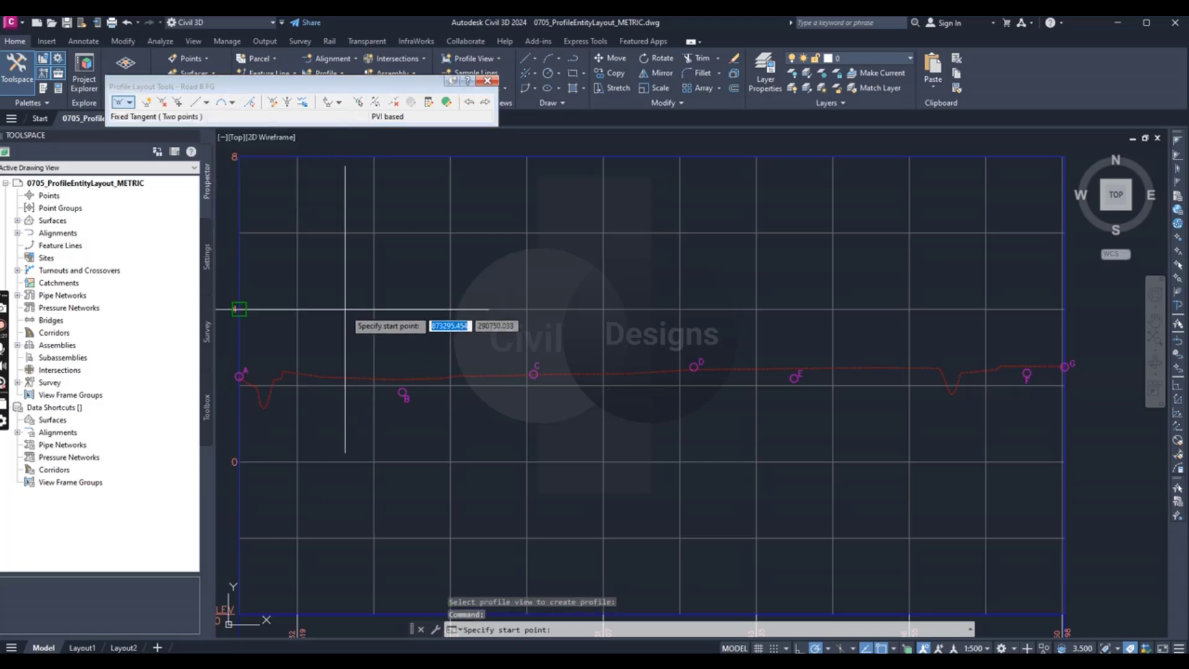
right_click(345, 310, "shift")
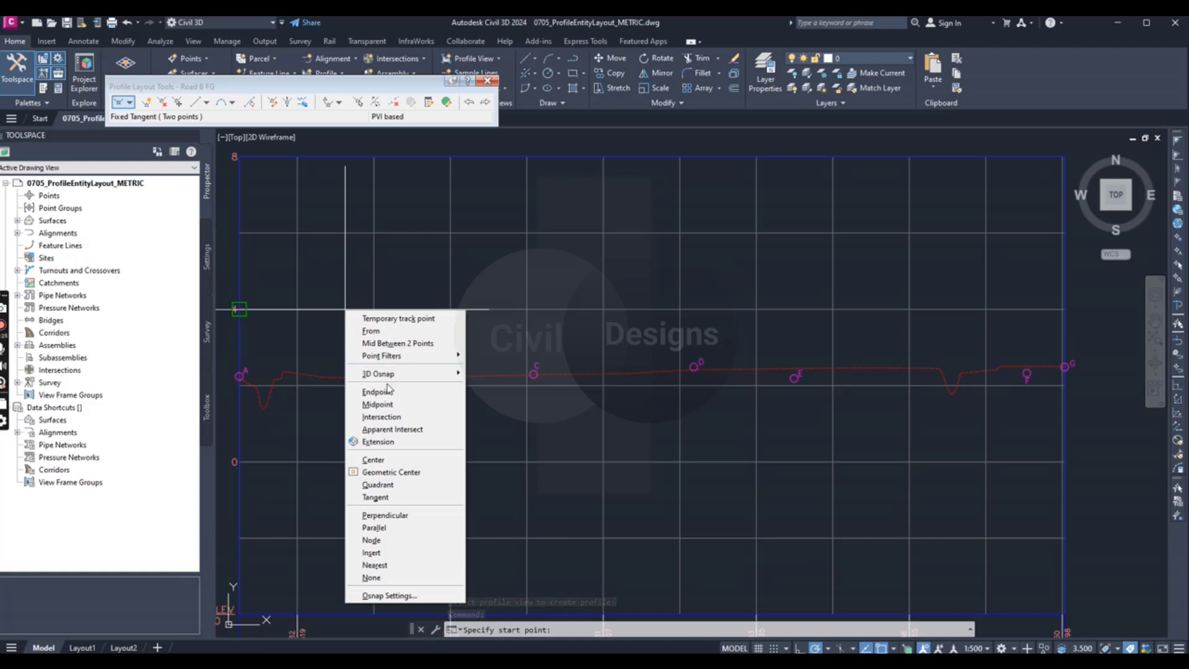
left_click(375, 460)
scroll(383, 443, "down", 2)
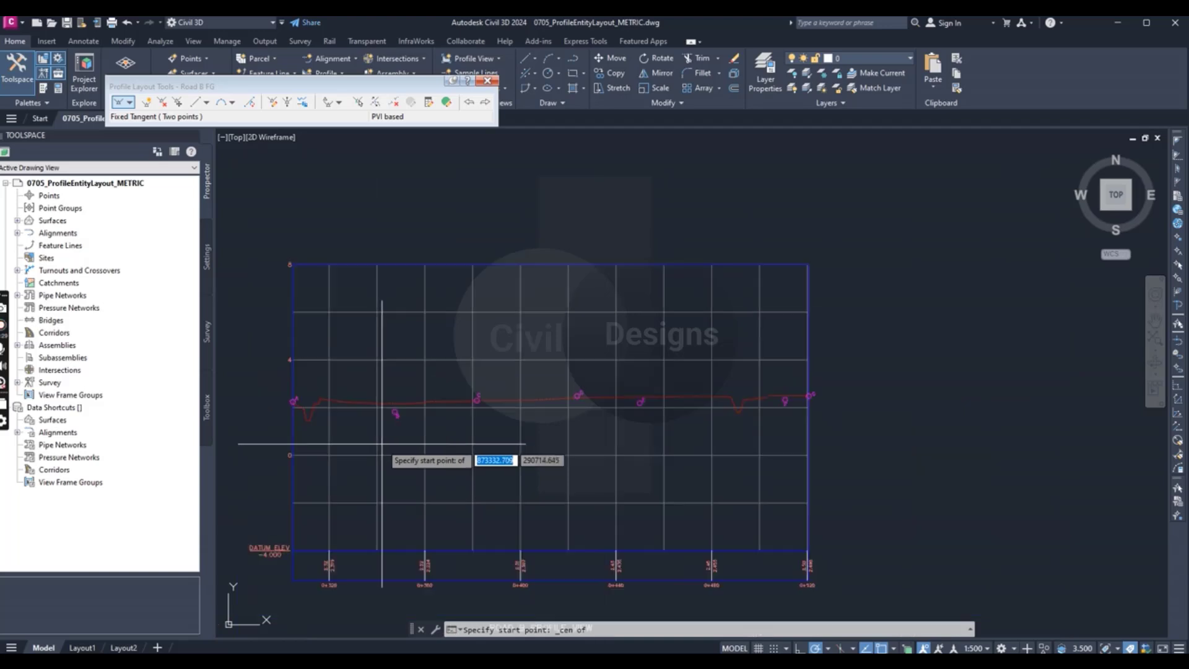
scroll(293, 466, "up", 5)
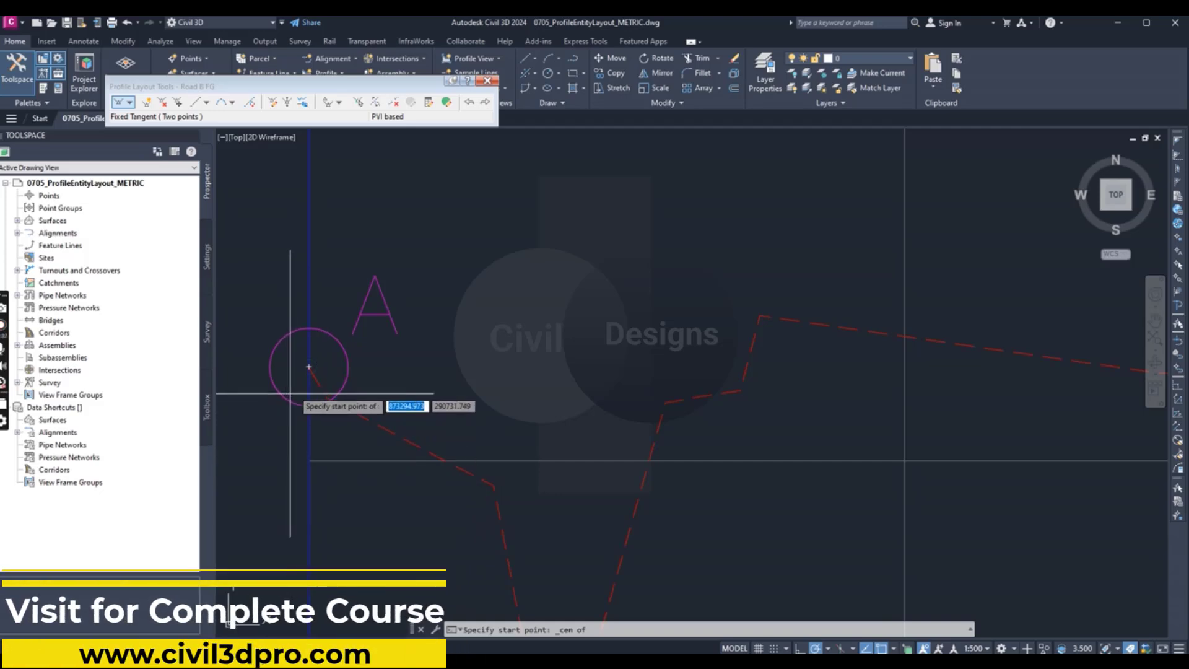
left_click(288, 372)
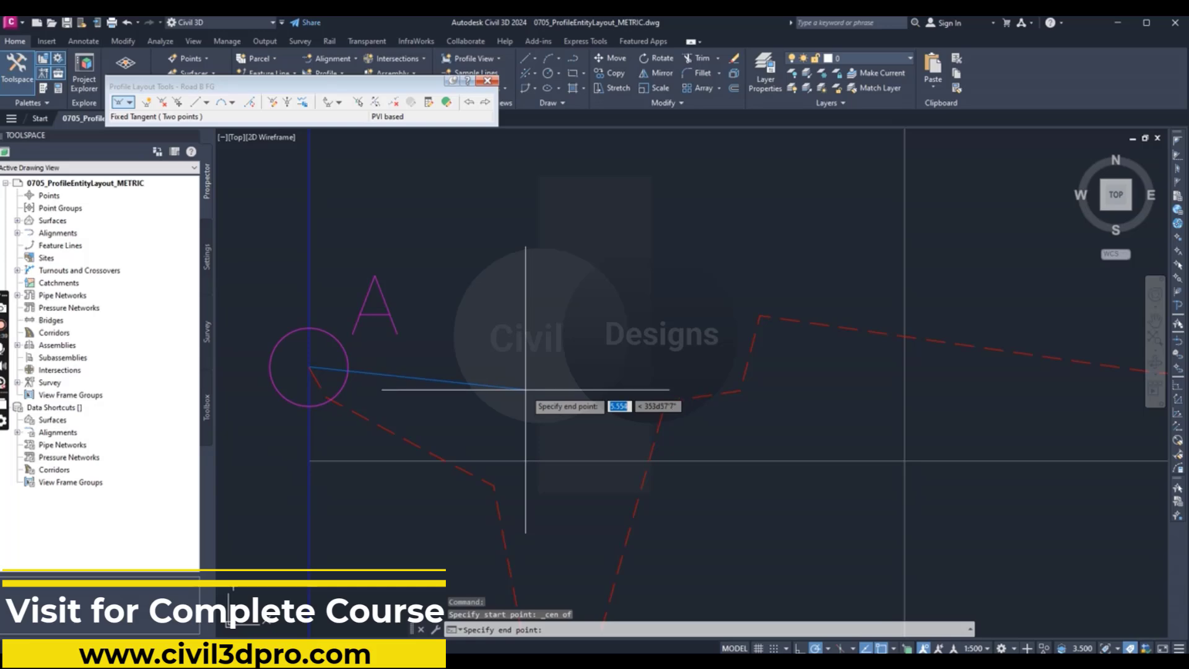
scroll(515, 387, "down", 5)
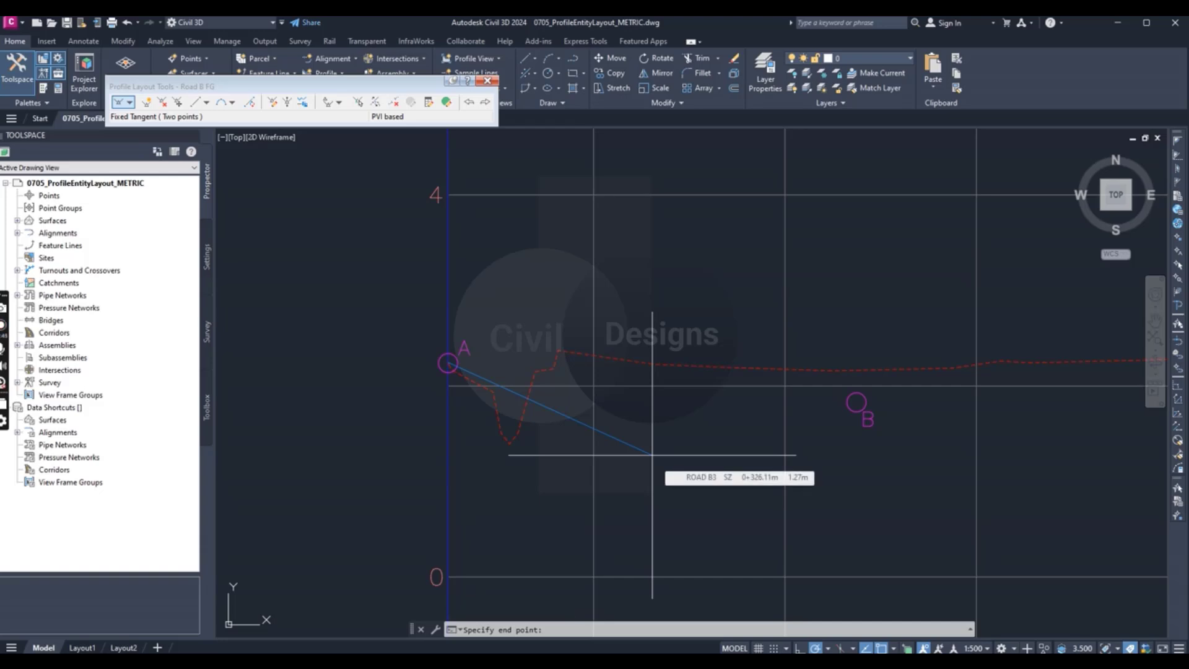
scroll(879, 437, "up", 8)
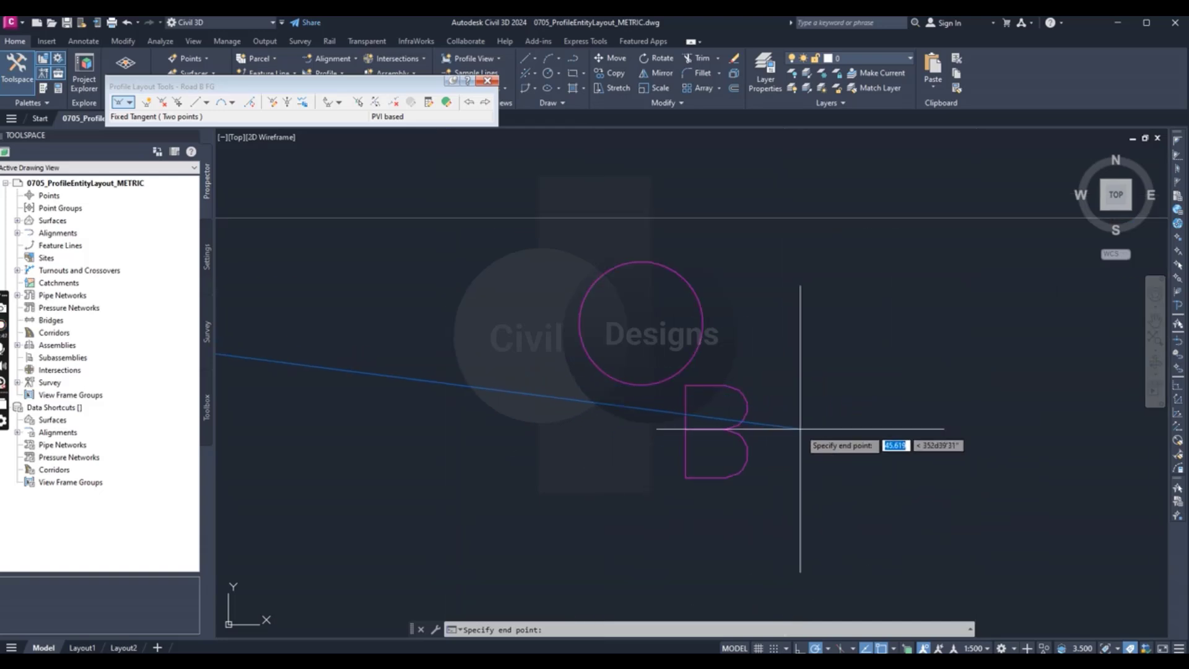
left_click(641, 325)
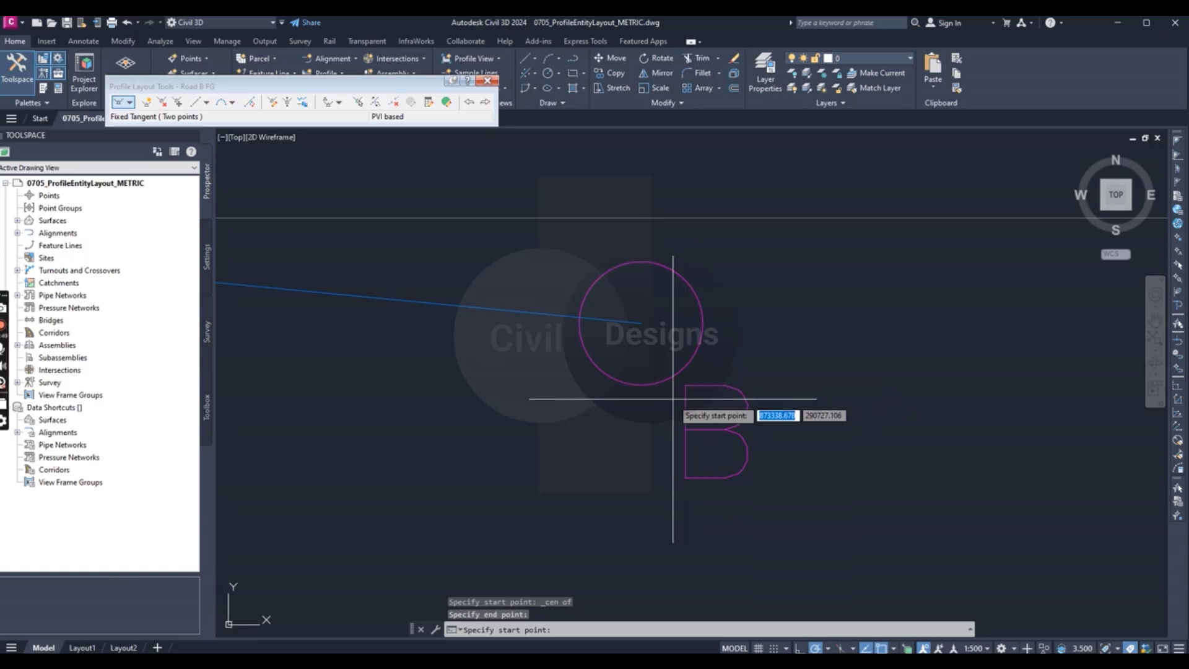
Draw the second two-point fixed tangent from the centre of circle B to the centre of circle C.
scroll(673, 400, "down", 4)
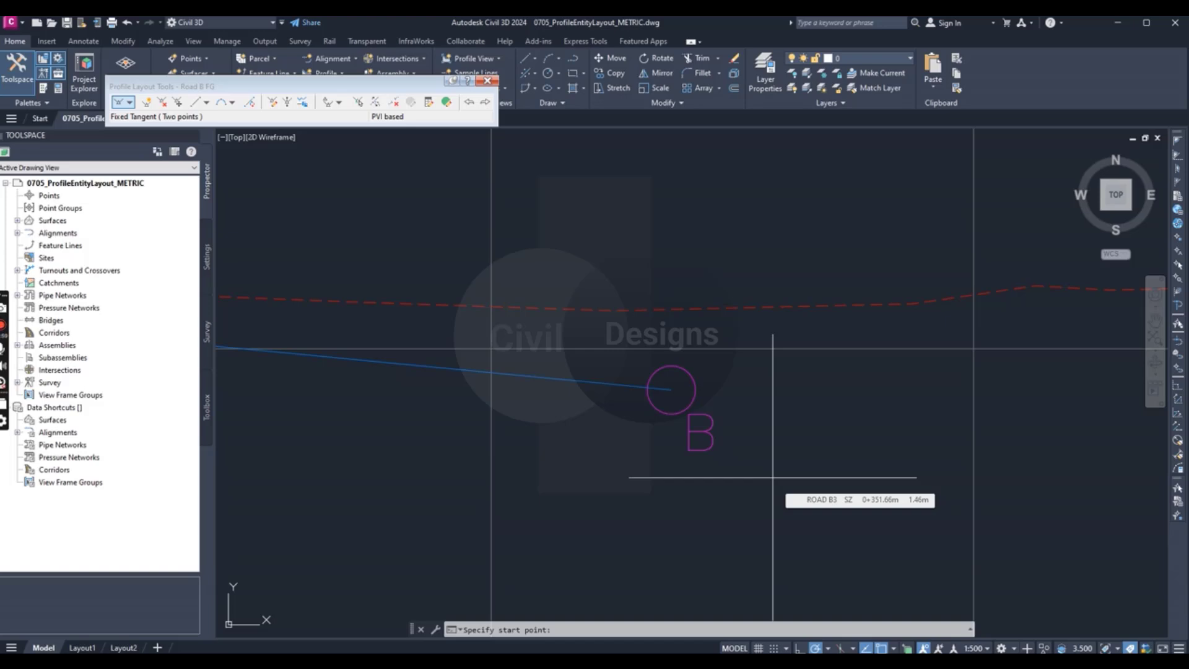
left_click(672, 391)
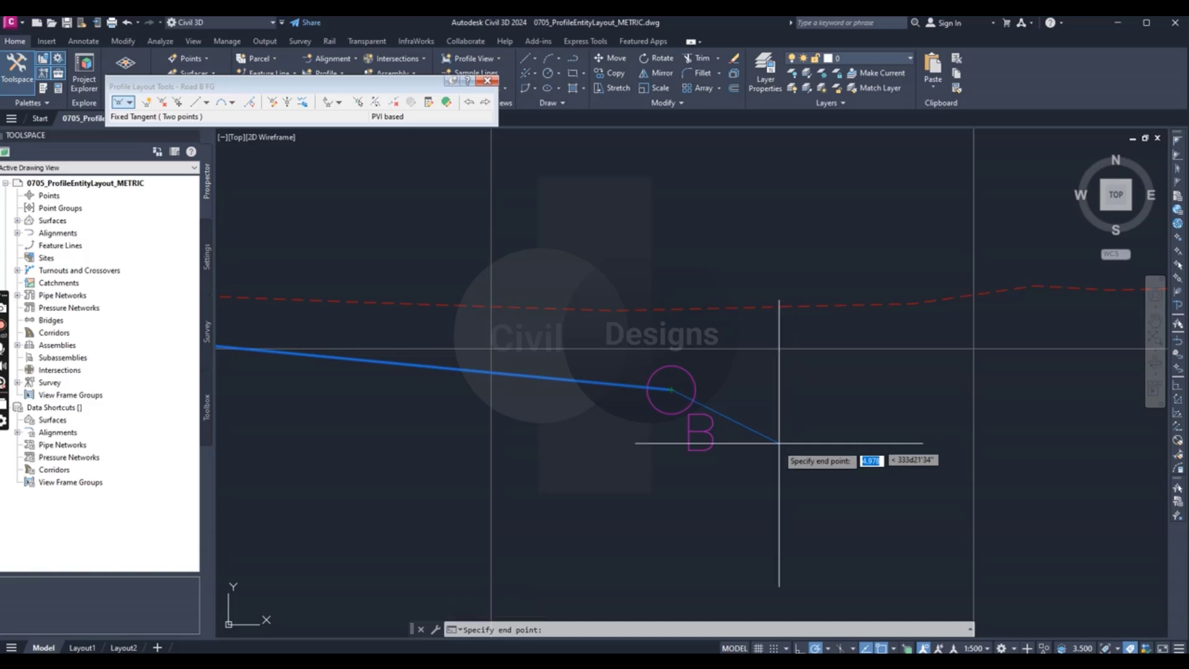
scroll(652, 435, "down", 8)
scroll(781, 423, "up", 10)
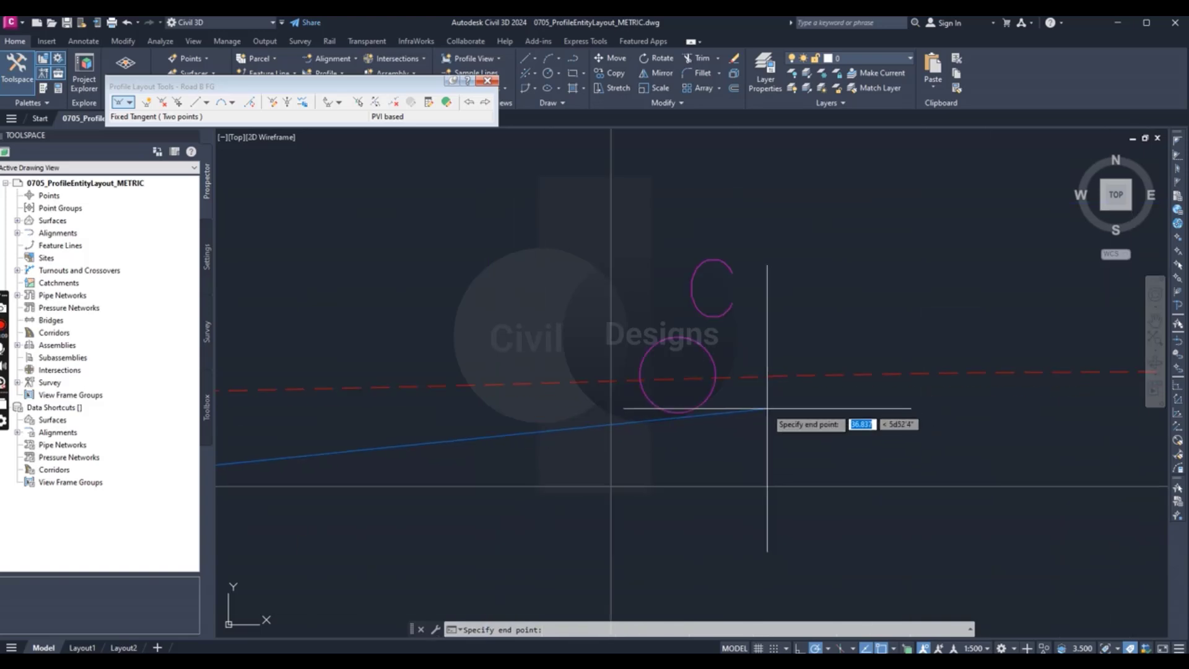
left_click(681, 375)
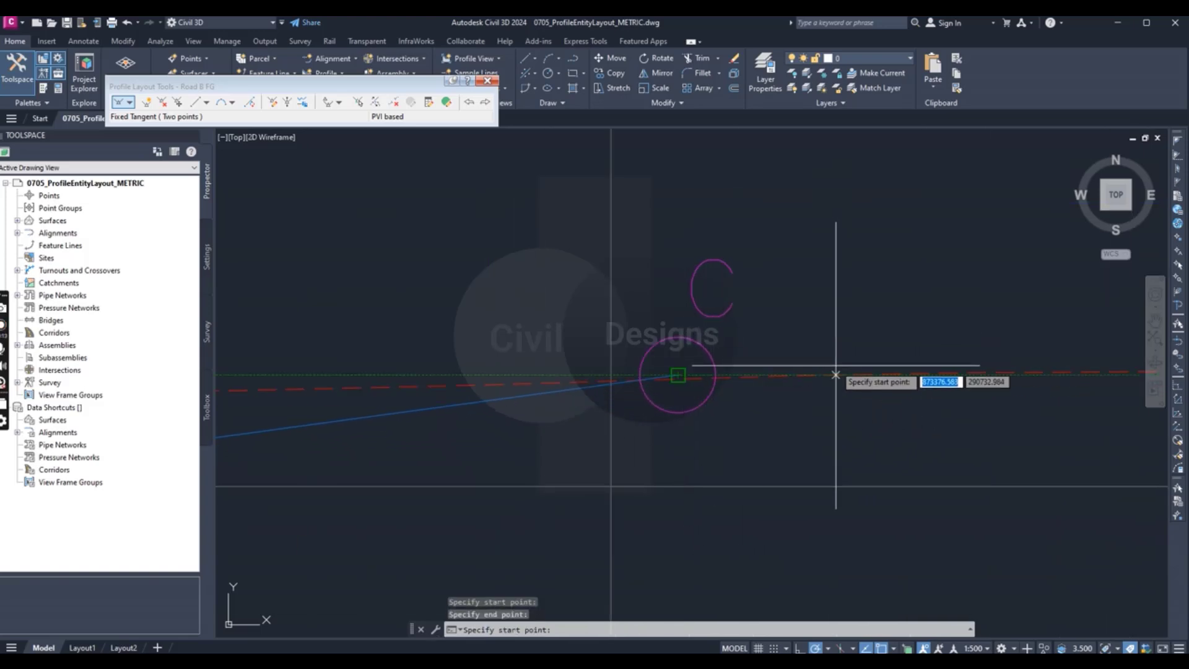
scroll(840, 372, "down", 3)
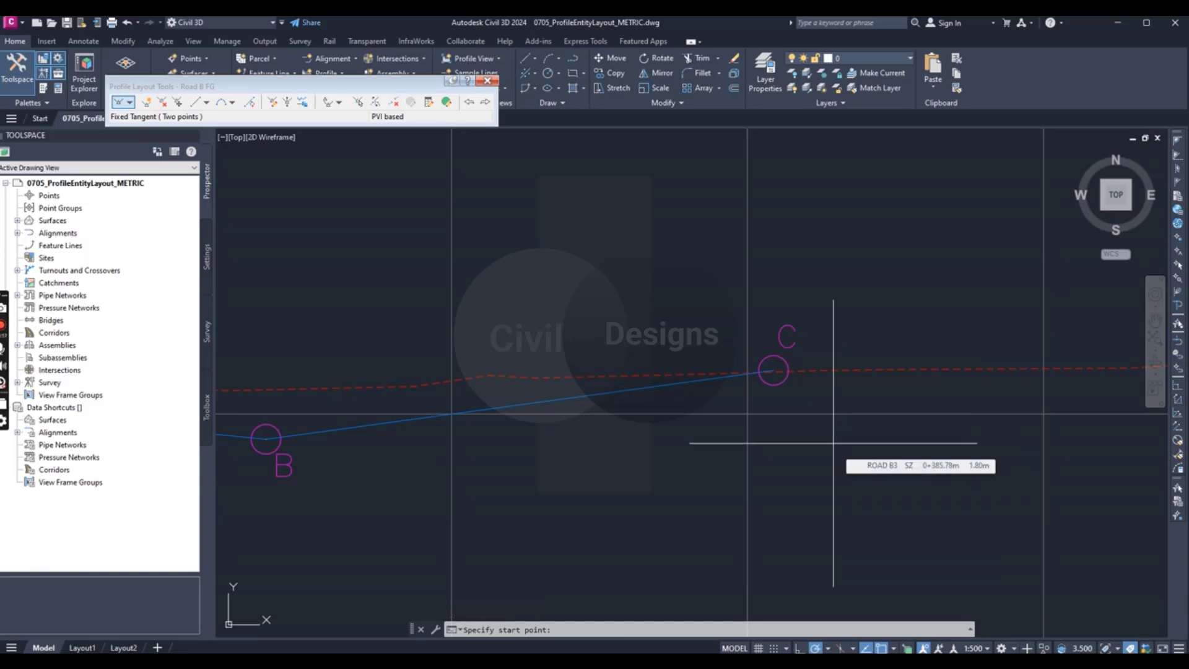
Draw a two-point fixed tangent from the centre of circle D to the centre of circle E.
scroll(834, 443, "down", 2)
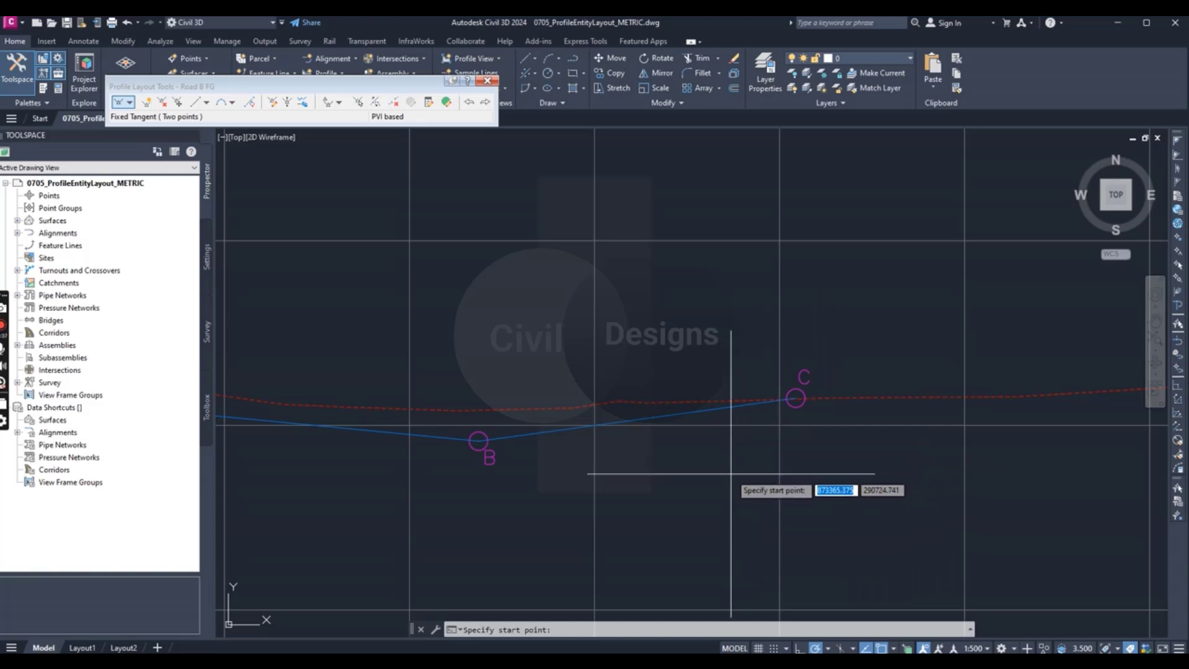
scroll(731, 474, "down", 4)
scroll(834, 477, "up", 6)
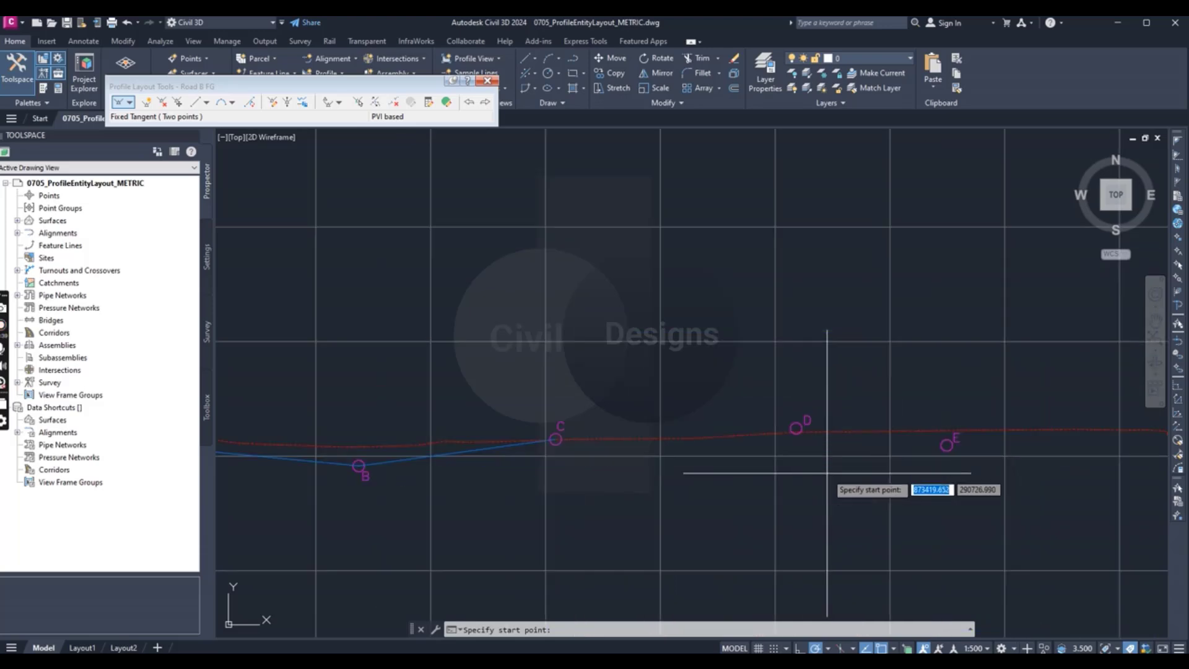
left_click(776, 386)
scroll(734, 430, "down", 6)
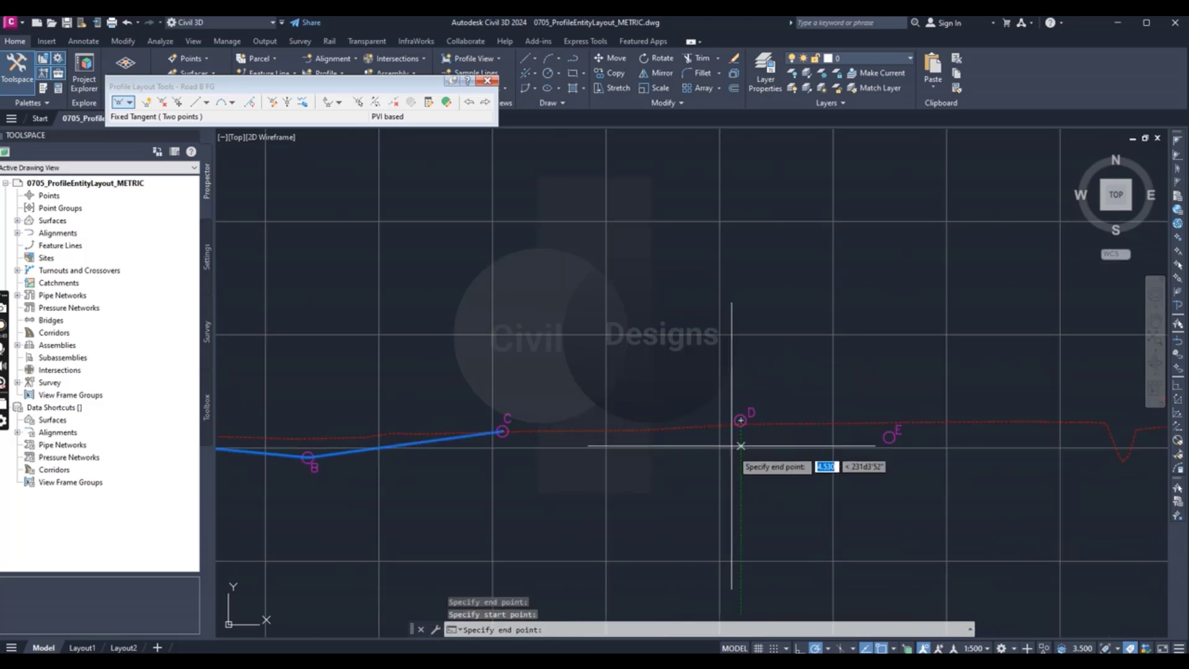
scroll(891, 450, "up", 6)
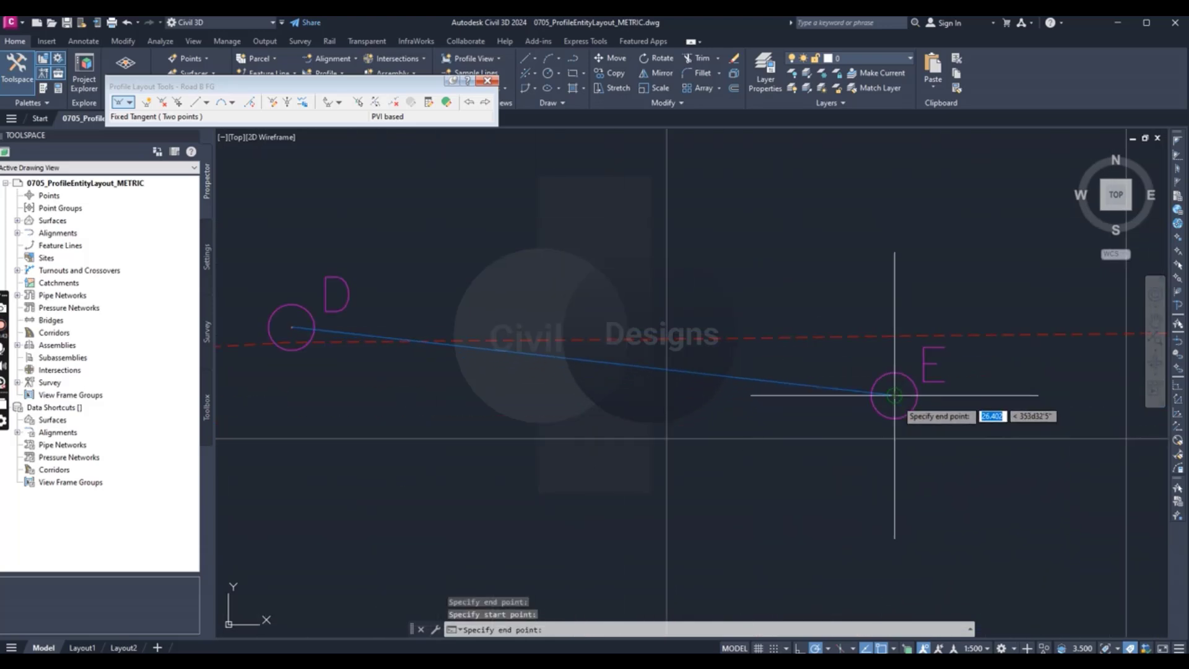
left_click(894, 395)
Try to add a PVI-based free vertical parabola at the PVI in circle B with a K value of 45.72.
scroll(849, 498, "down", 2)
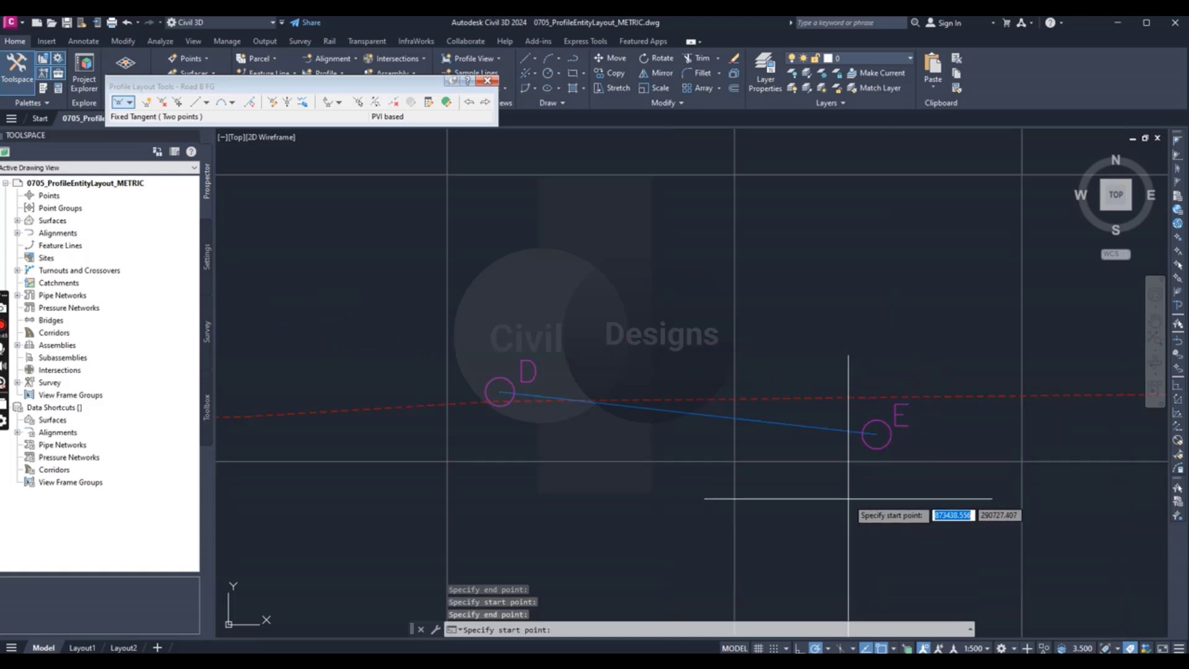
scroll(849, 498, "down", 2)
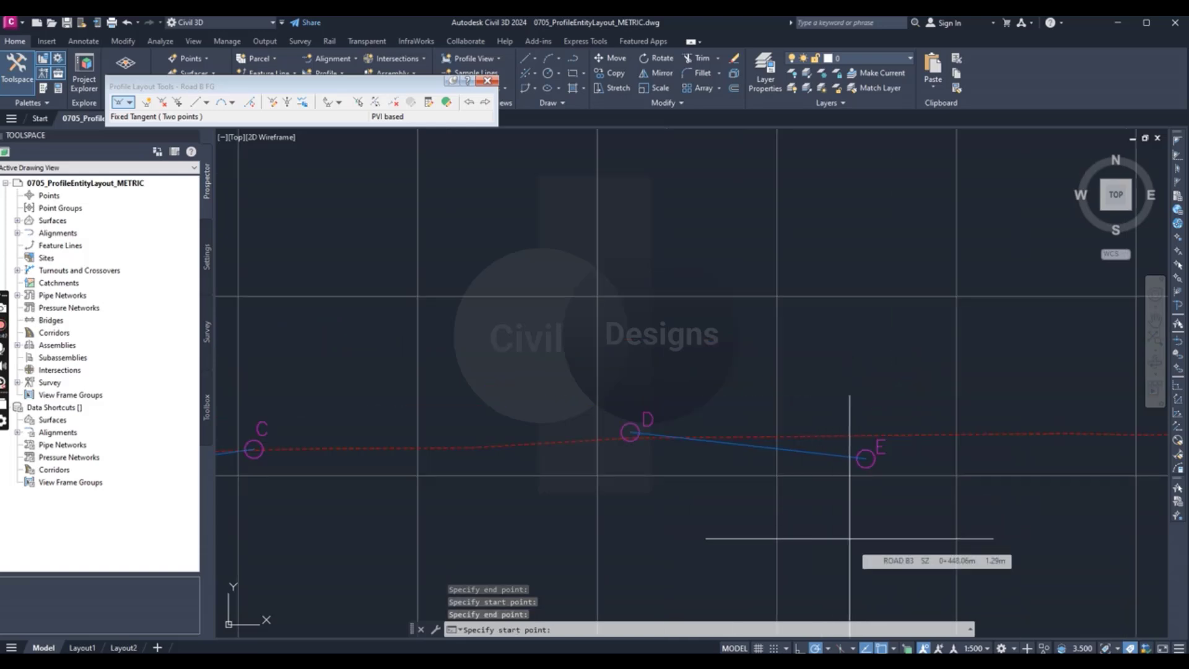
scroll(849, 539, "down", 2)
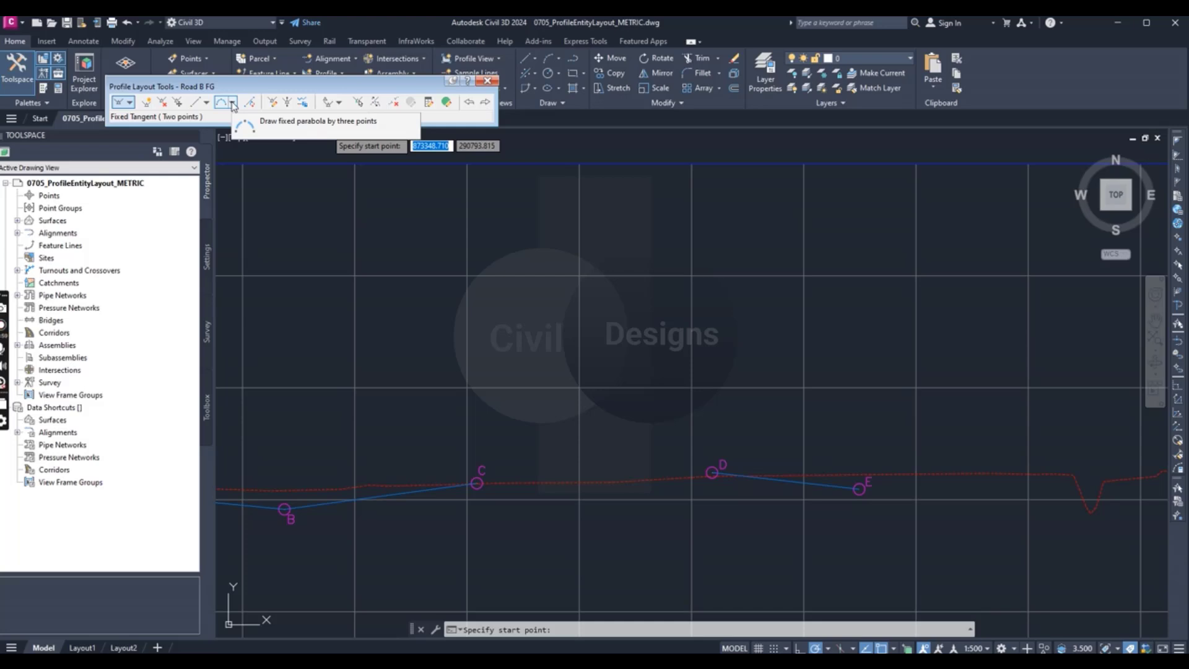
left_click(233, 103)
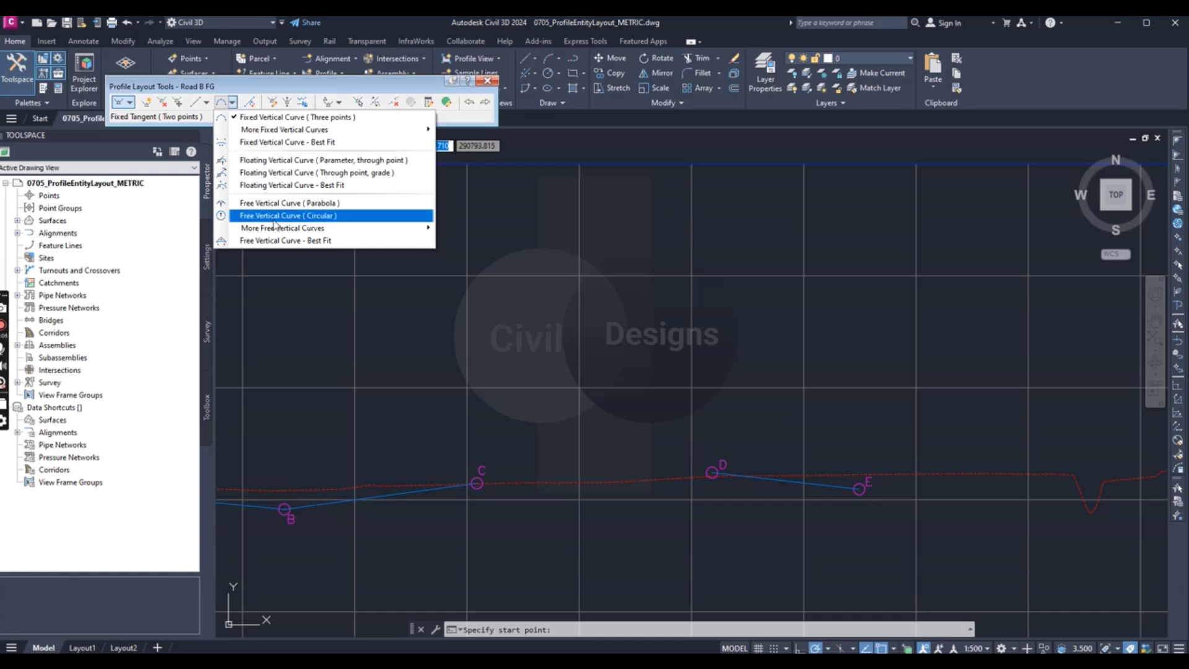
mouse_move(347, 228)
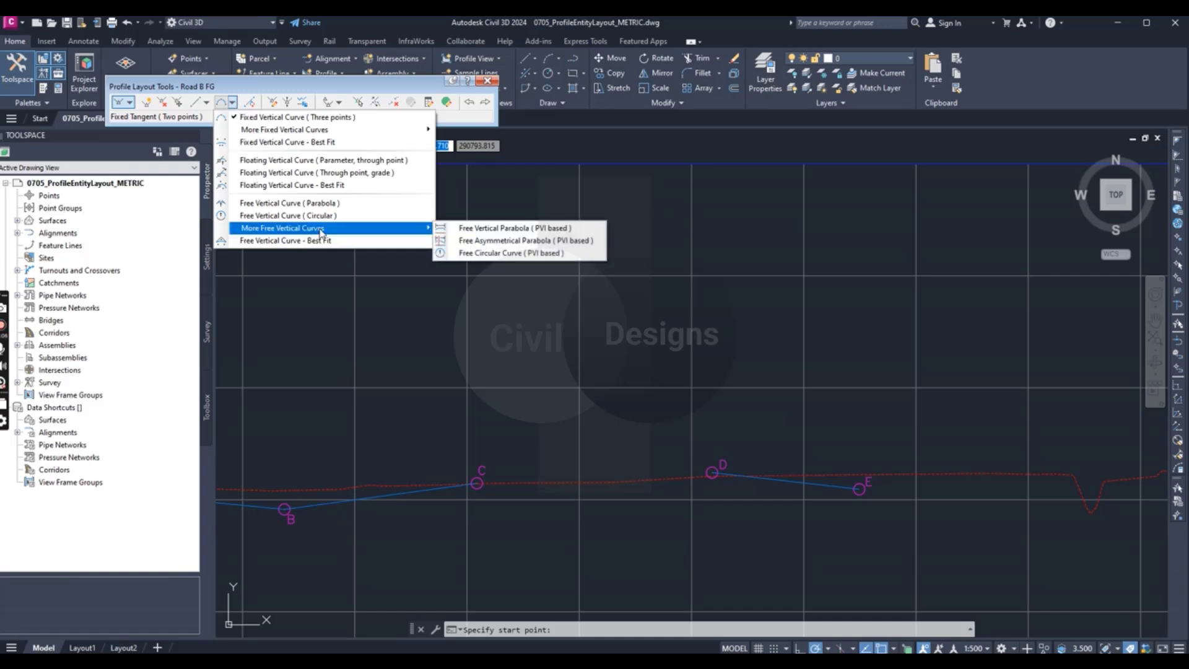
left_click(500, 230)
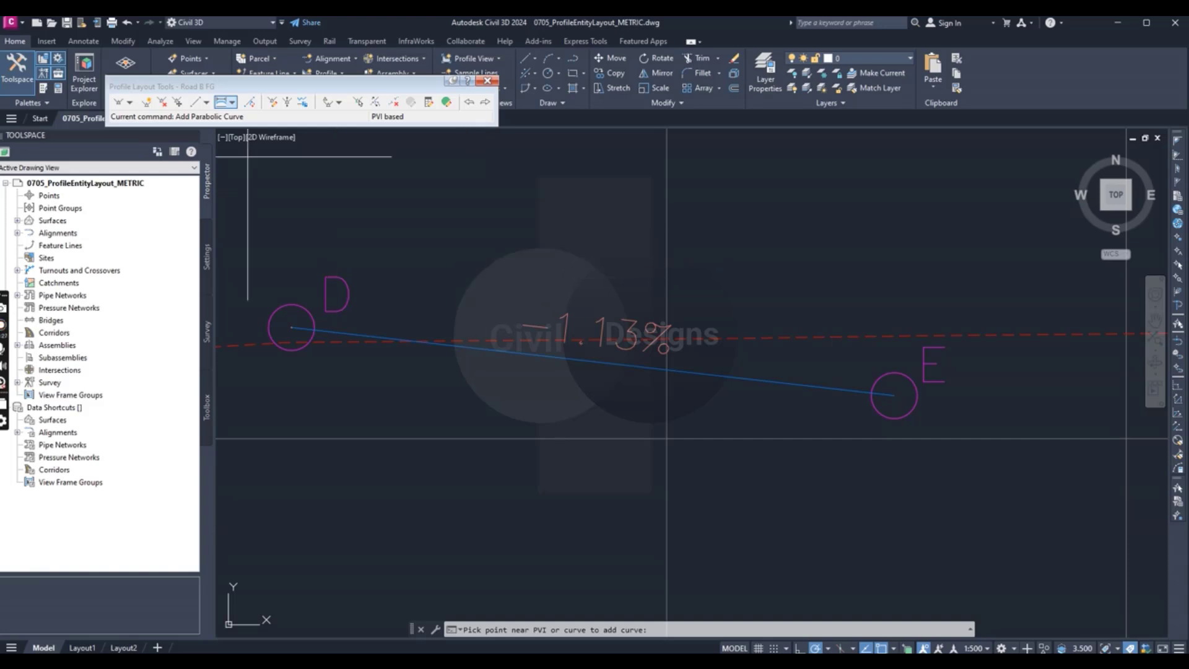
scroll(390, 337, "down", 6)
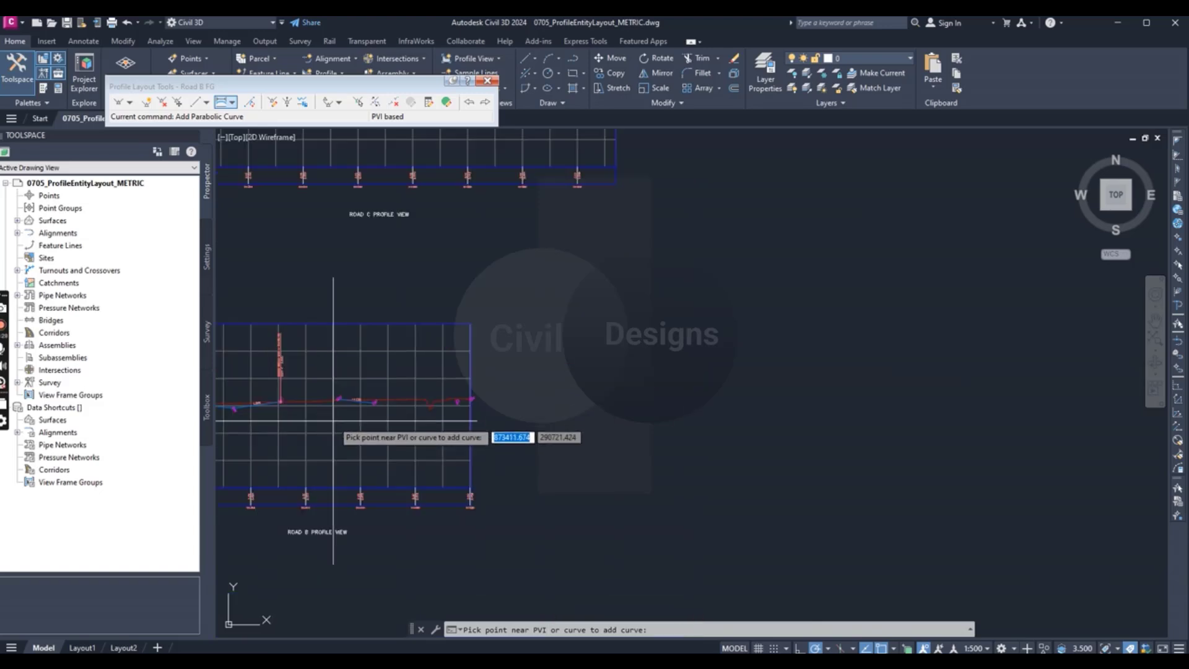
scroll(235, 407, "up", 8)
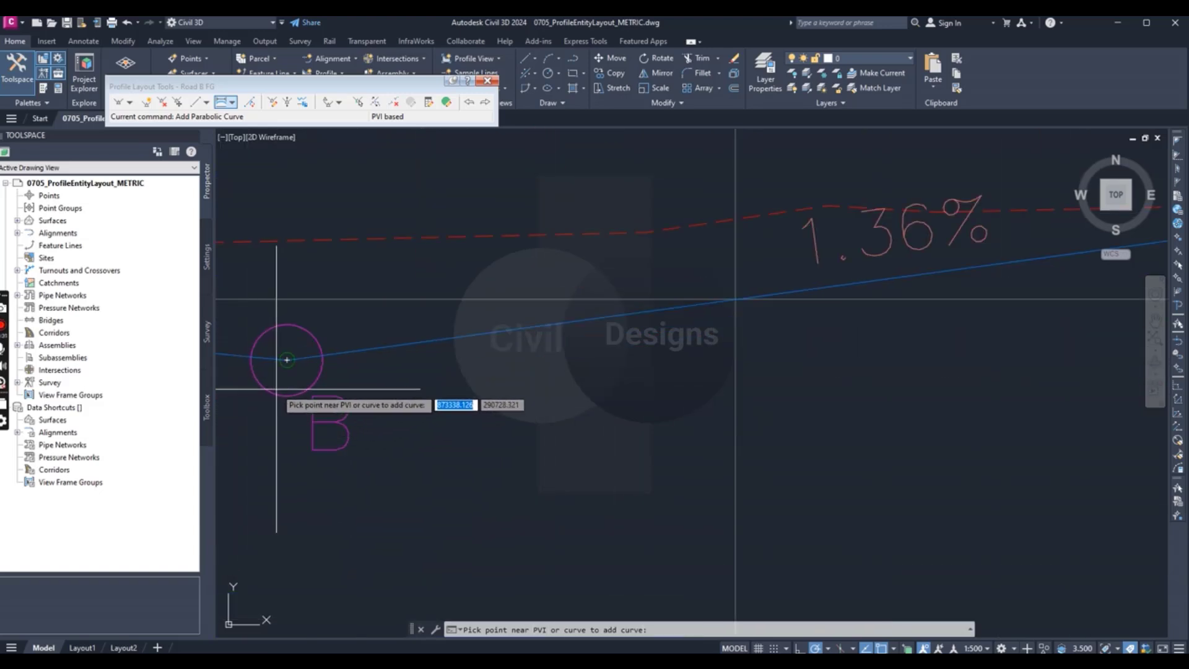
left_click(287, 360)
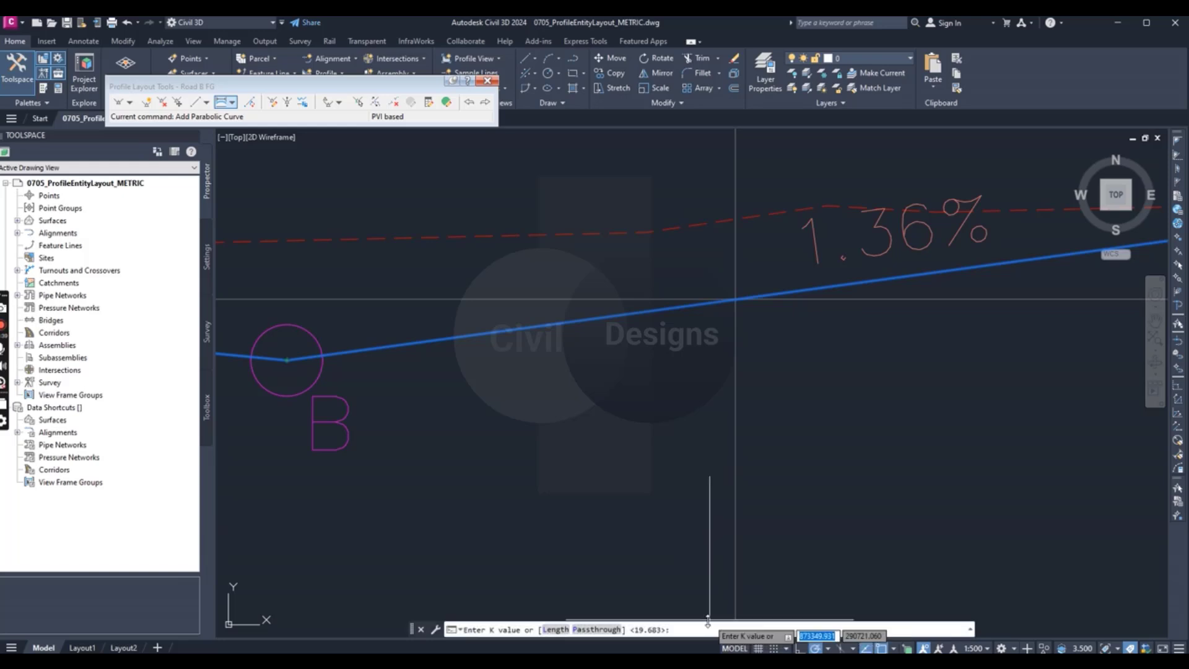
type("5")
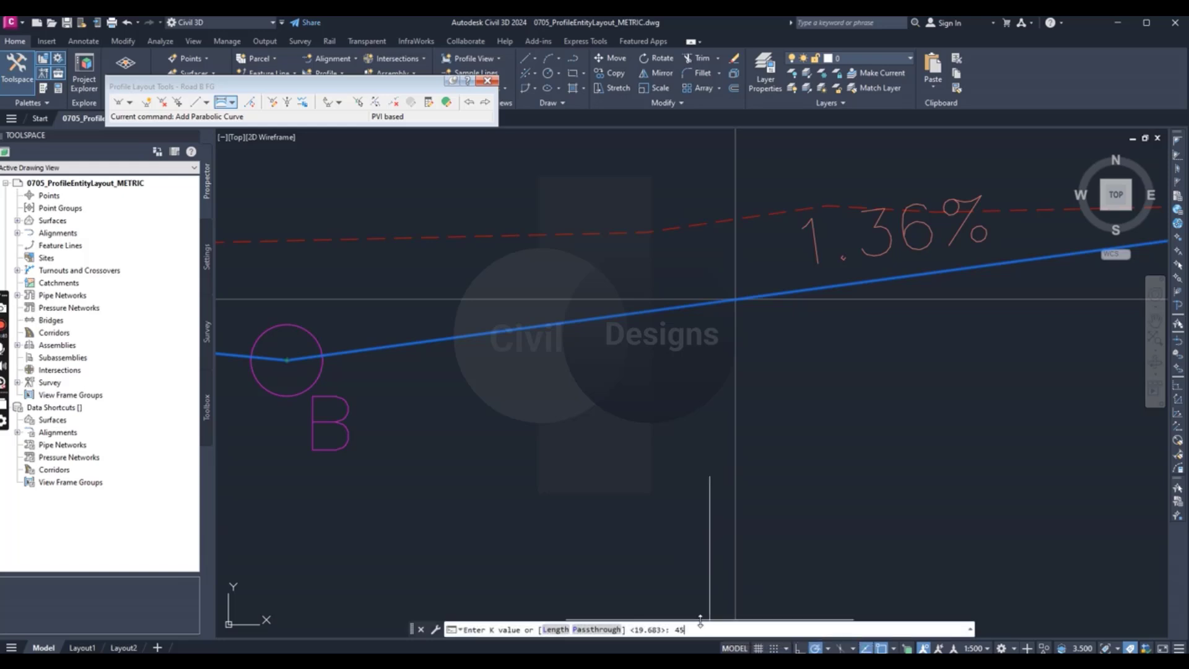
type(".72")
key("Return")
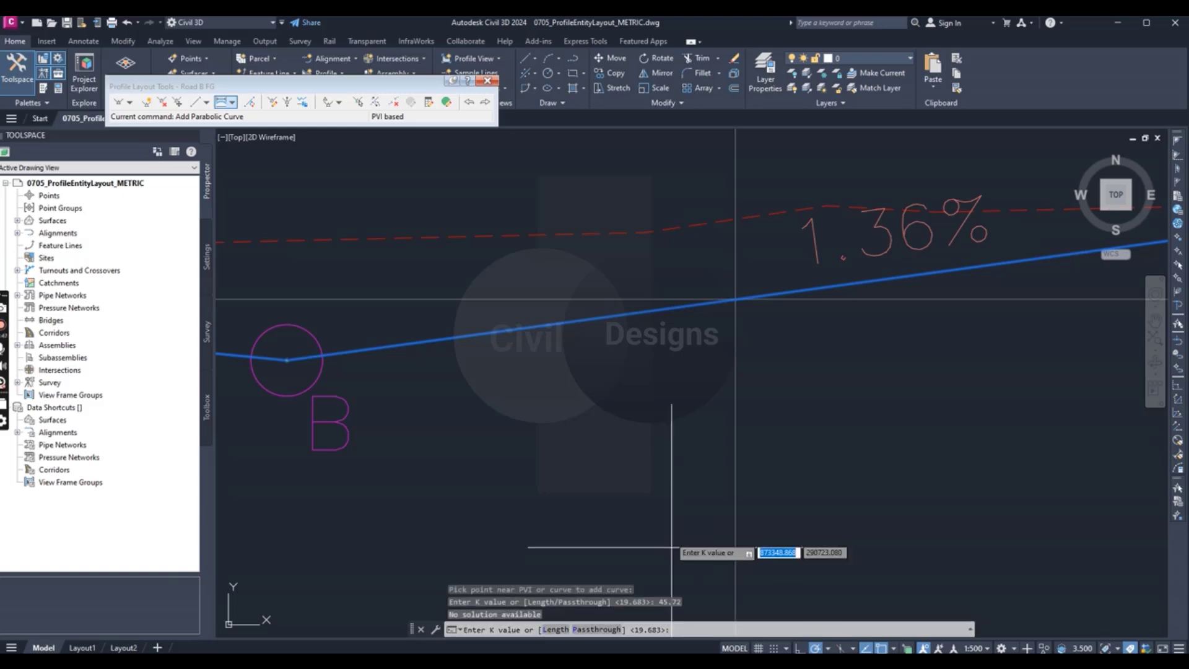
scroll(633, 461, "down", 4)
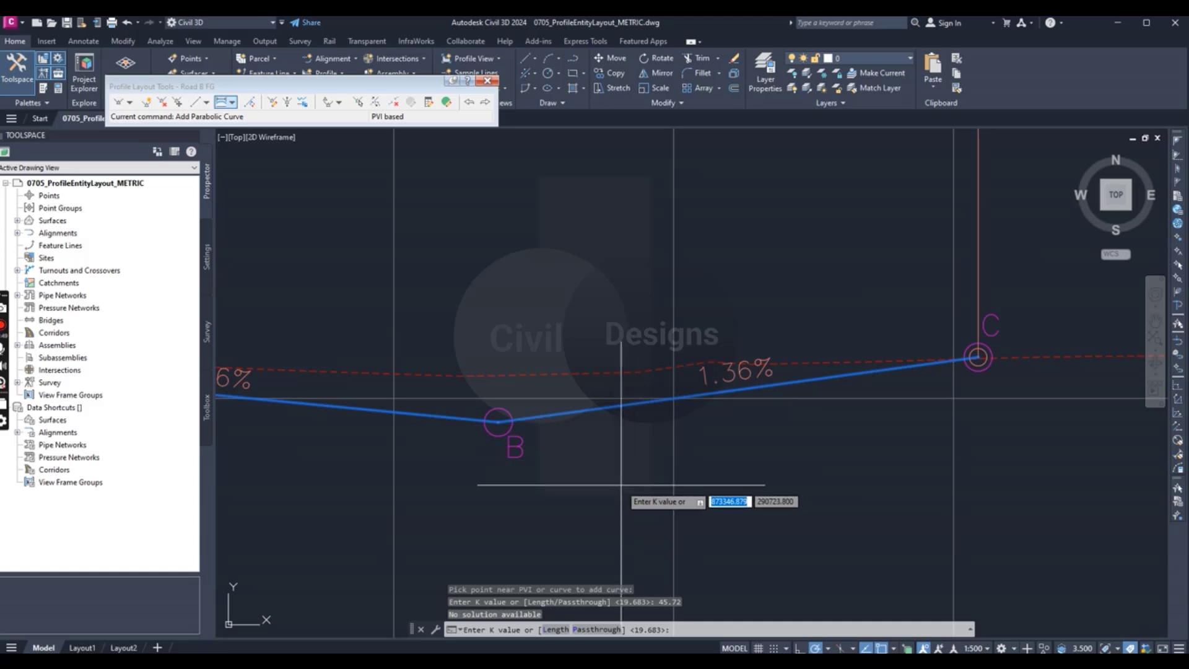
scroll(634, 461, "up", 2)
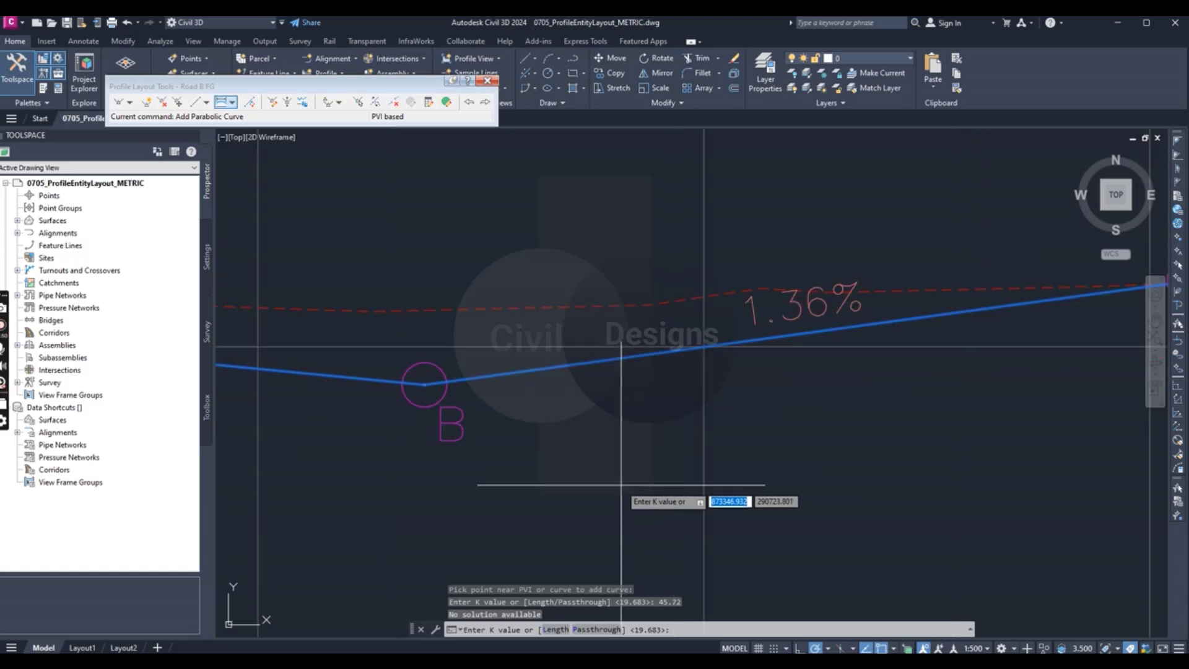
left_click(689, 619)
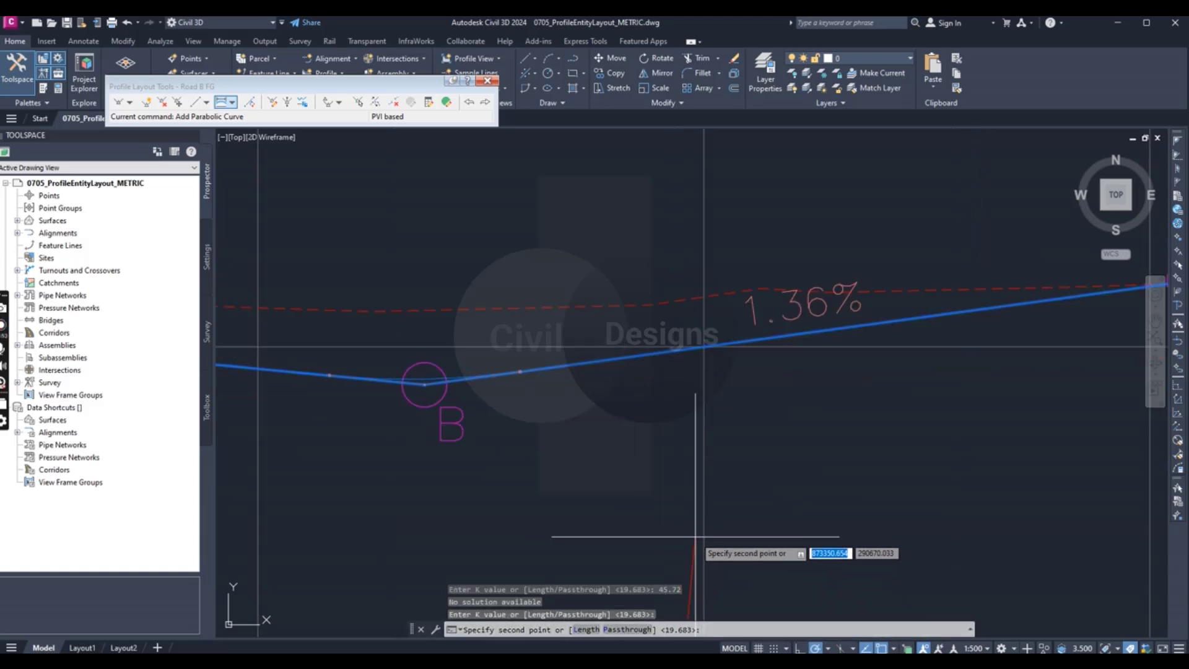
key("Escape")
Add a PVI-based free vertical parabola at the PVI in circle B, defined by the preset curve length of 45.720 m.
scroll(649, 382, "down", 5)
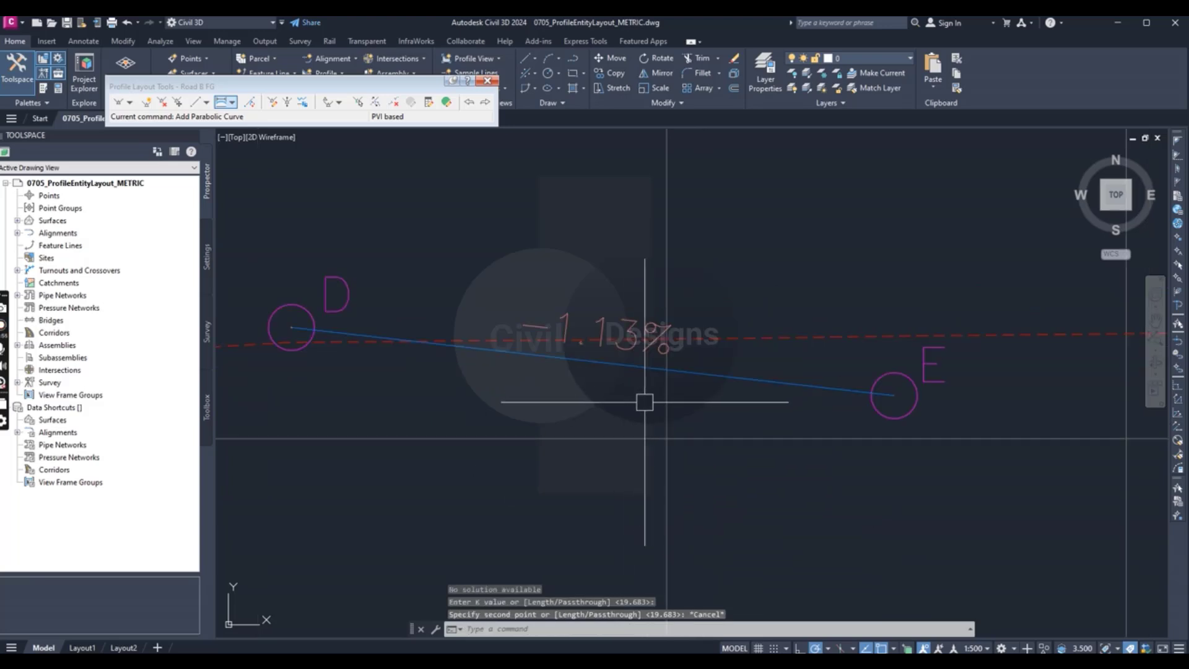
scroll(274, 478, "up", 5)
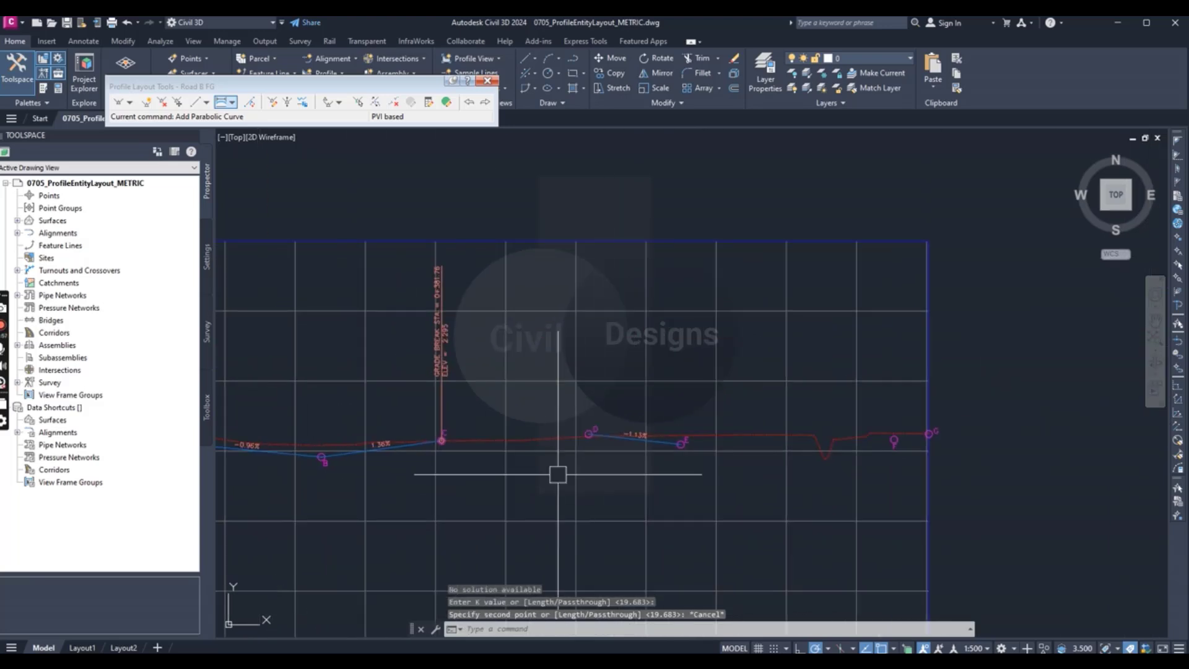
left_click(234, 103)
mouse_move(302, 229)
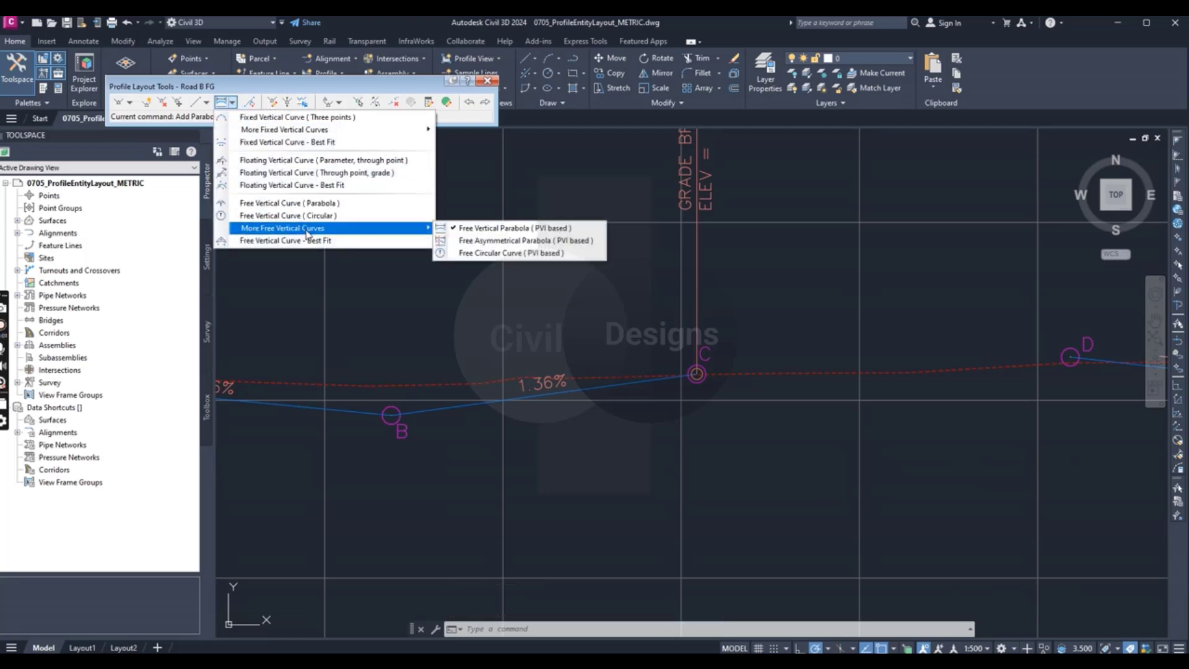
left_click(505, 229)
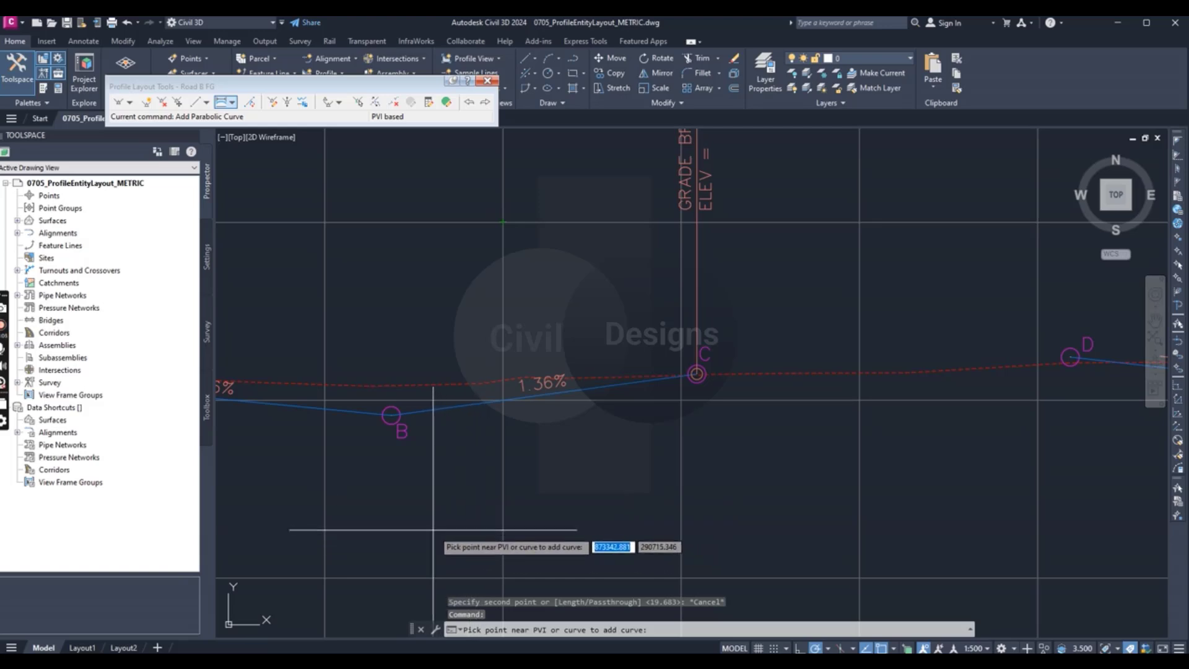
scroll(421, 487, "up", 4)
left_click(344, 300)
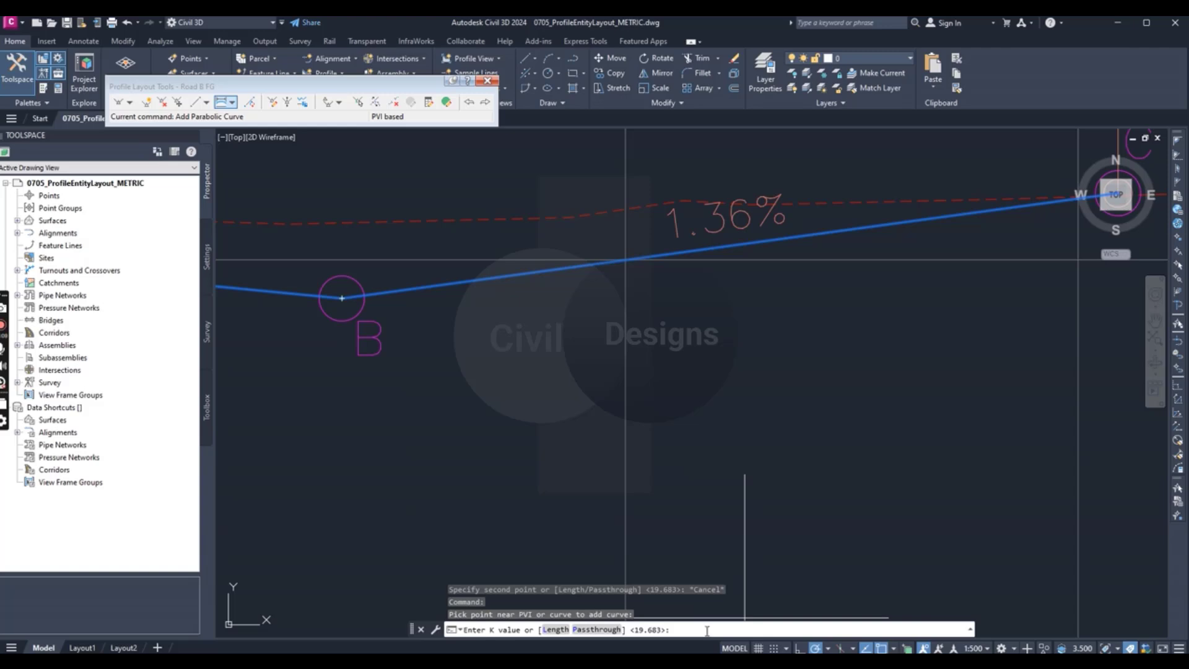
left_click(555, 630)
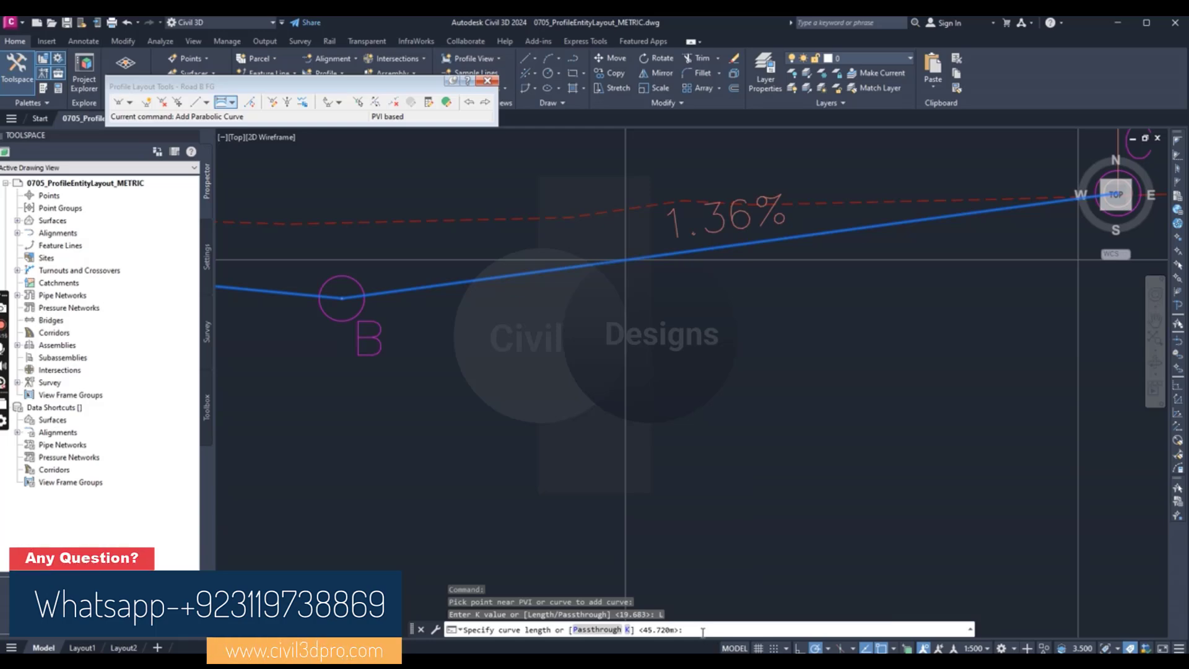
key("Return")
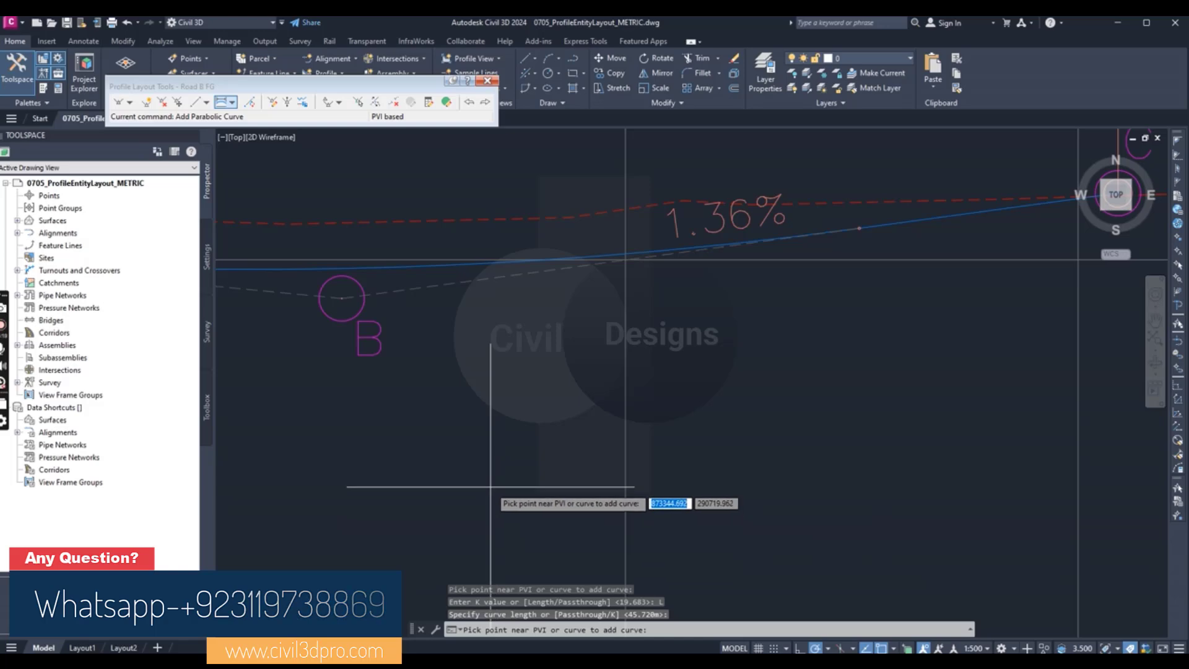
scroll(495, 505, "down", 4)
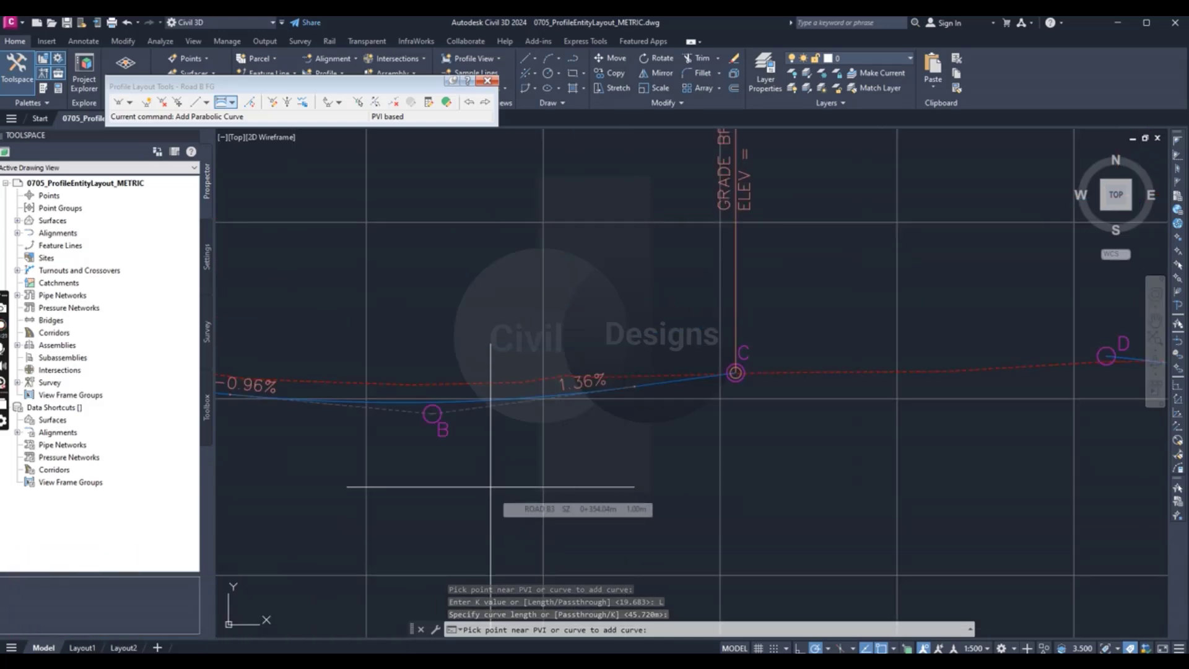
scroll(490, 489, "down", 3)
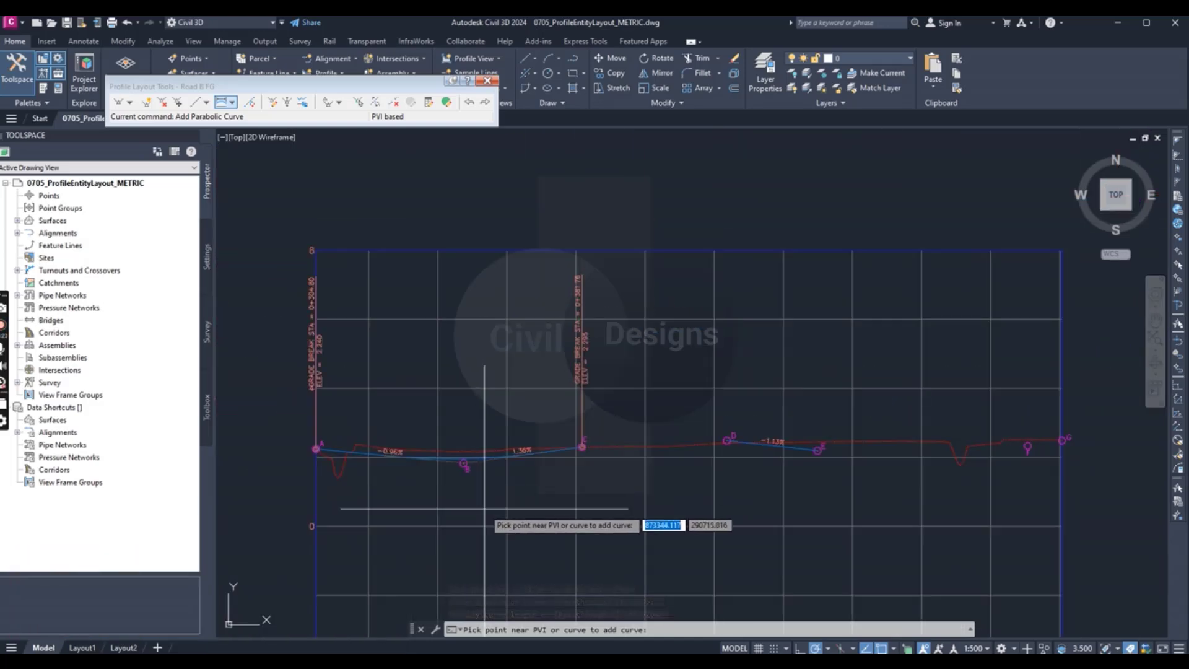
scroll(471, 491, "up", 4)
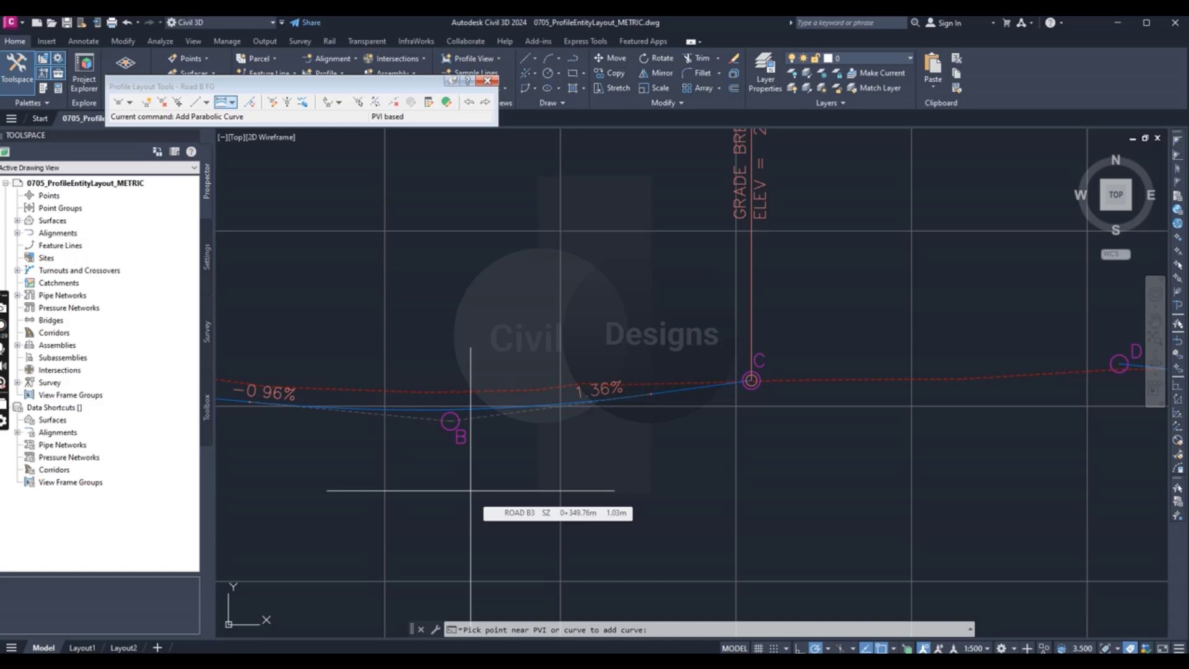
scroll(470, 490, "down", 2)
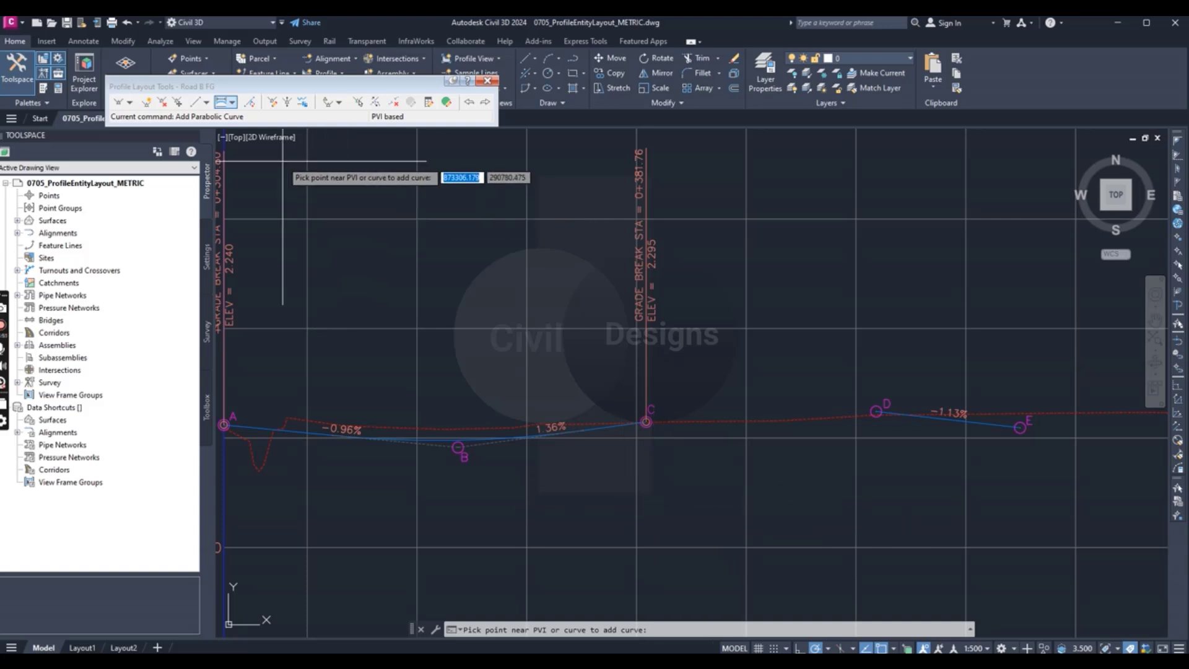
Add a Free Vertical Curve (Parabola) between the tangent ending at circle C and the D–E tangent, with a curve length of 30.48 m.
left_click(233, 103)
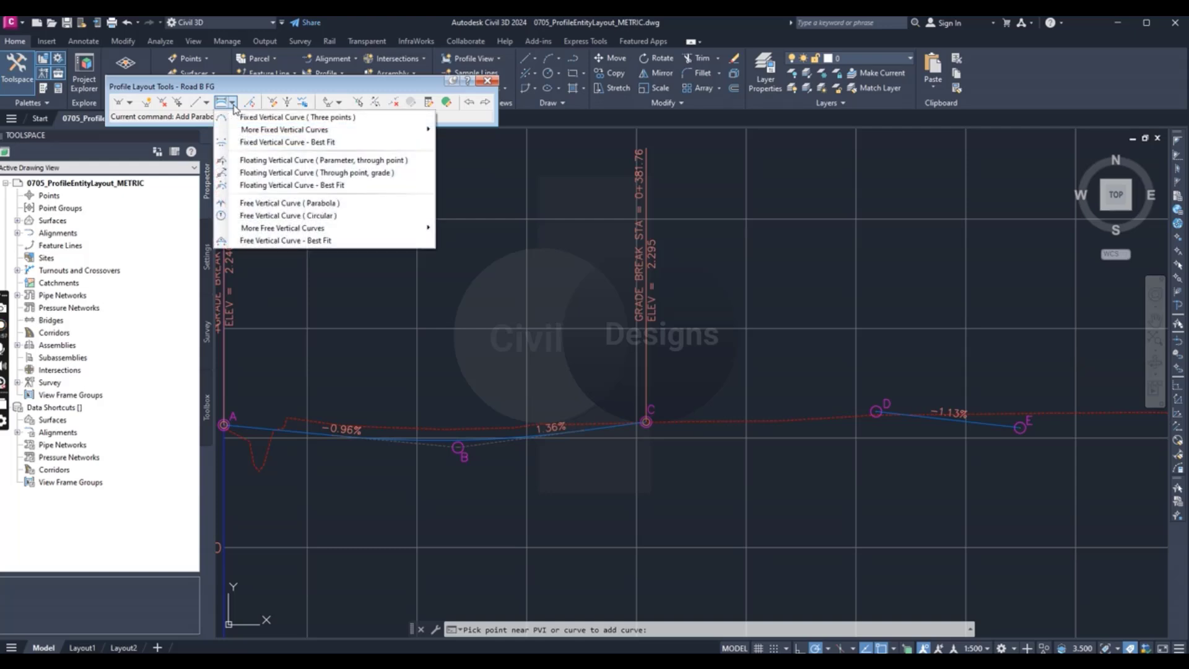
left_click(282, 204)
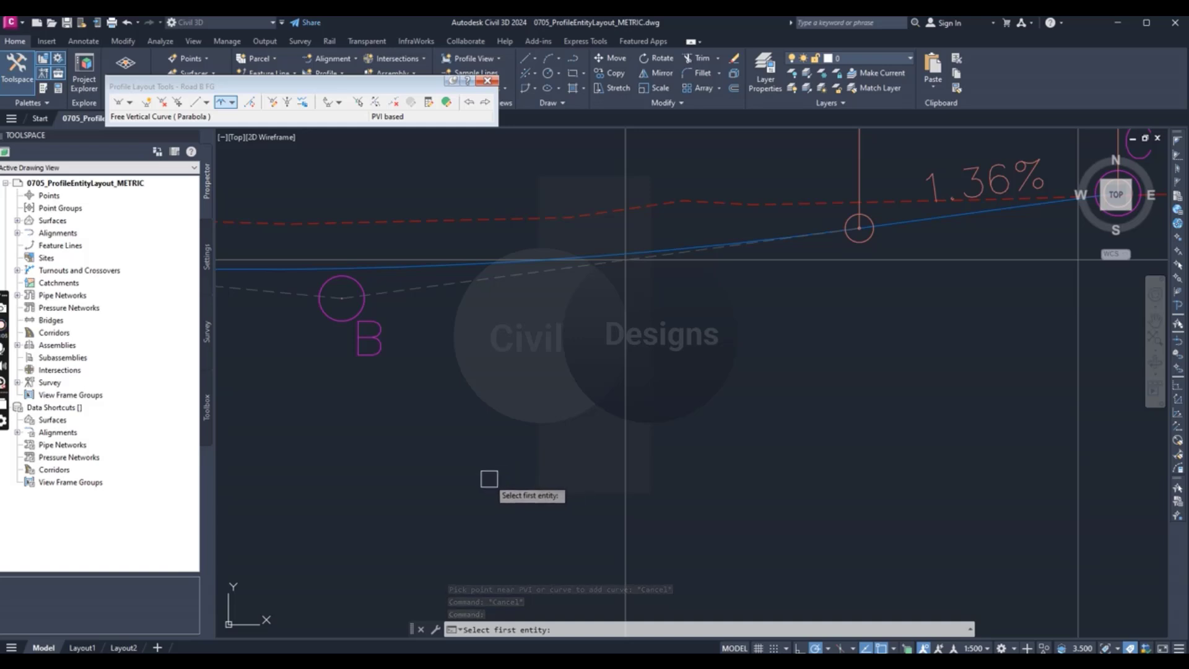
scroll(489, 479, "down", 2)
scroll(664, 433, "up", 4)
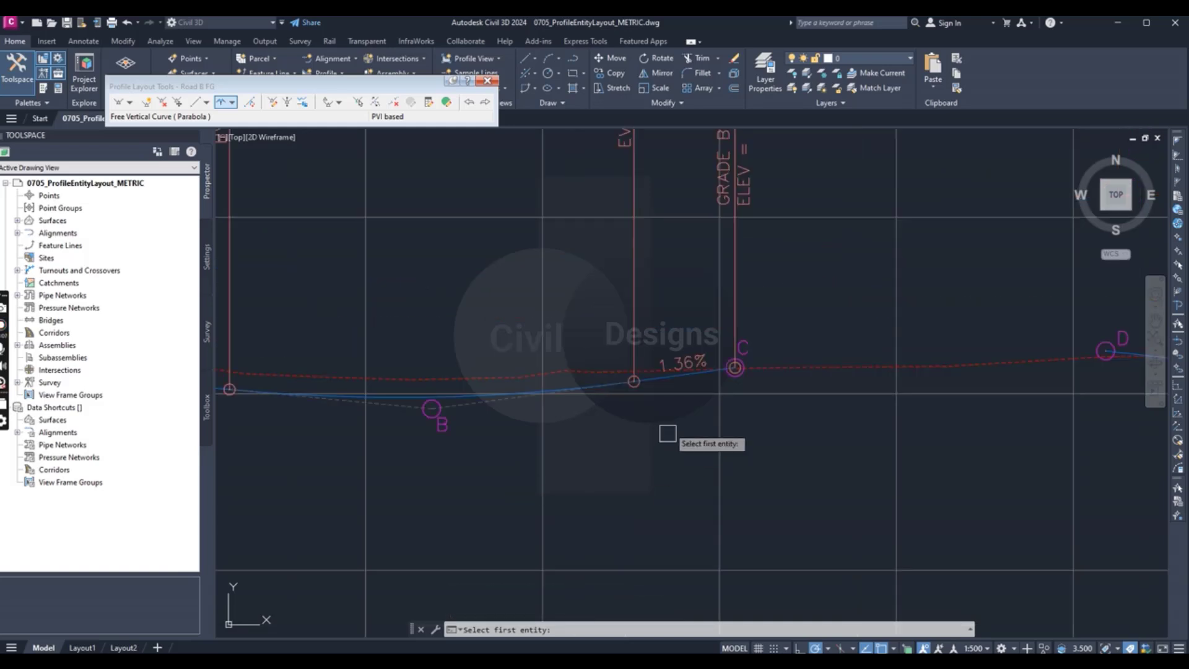
left_click(673, 374)
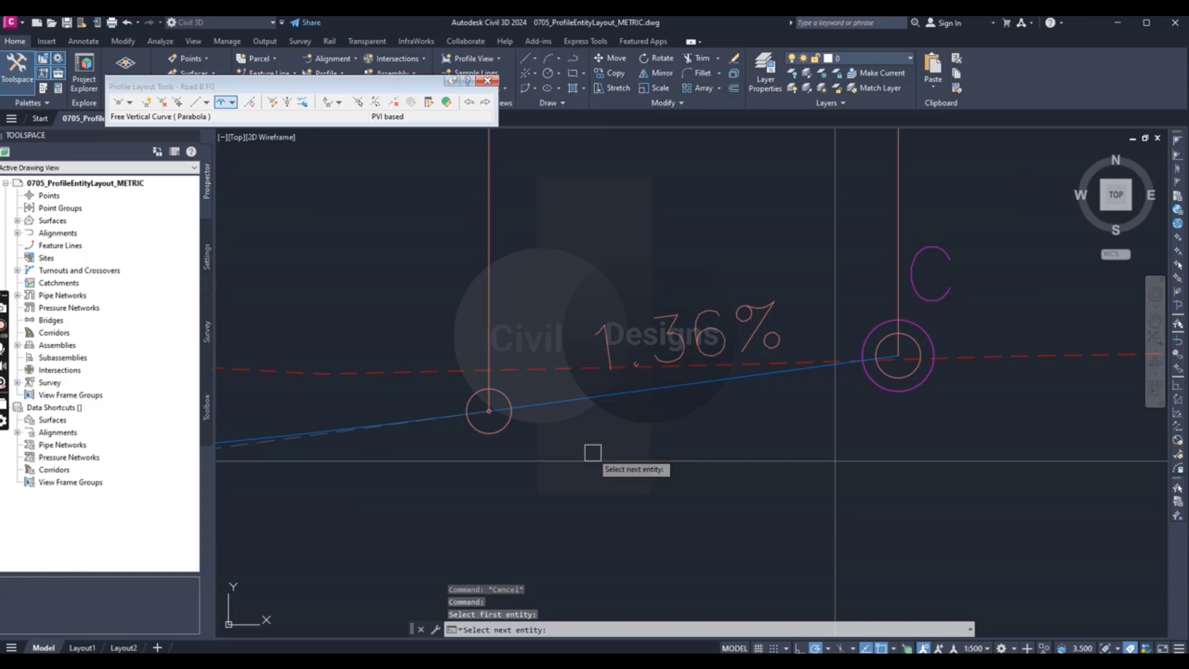
scroll(545, 461, "down", 4)
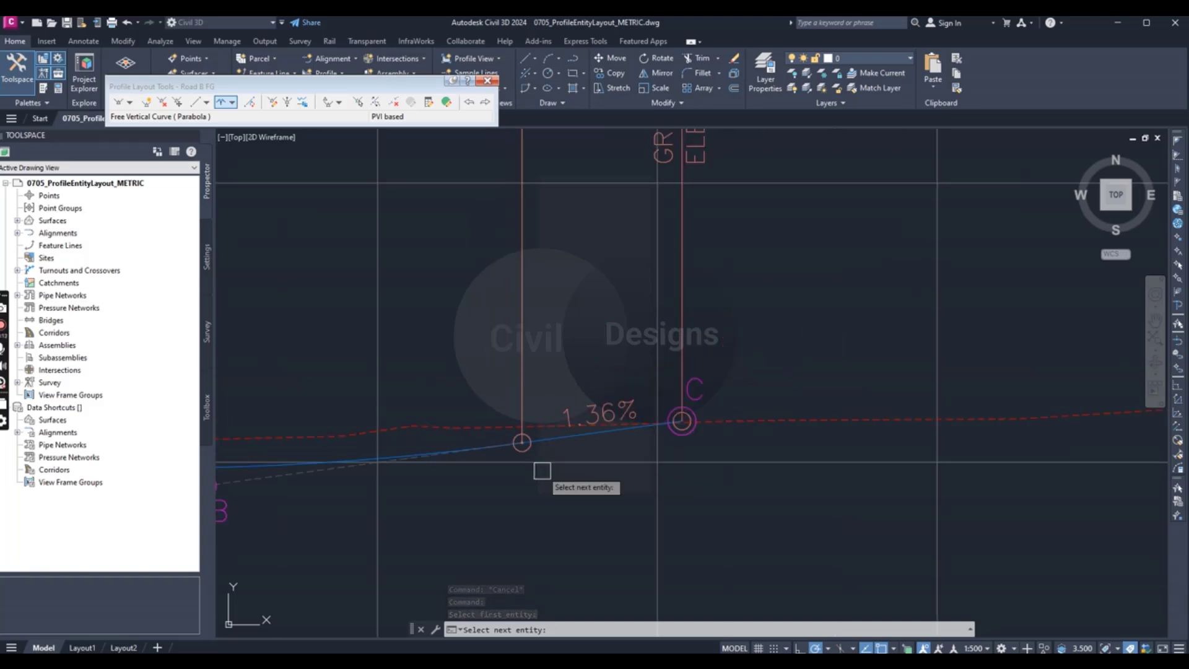
scroll(581, 481, "down", 3)
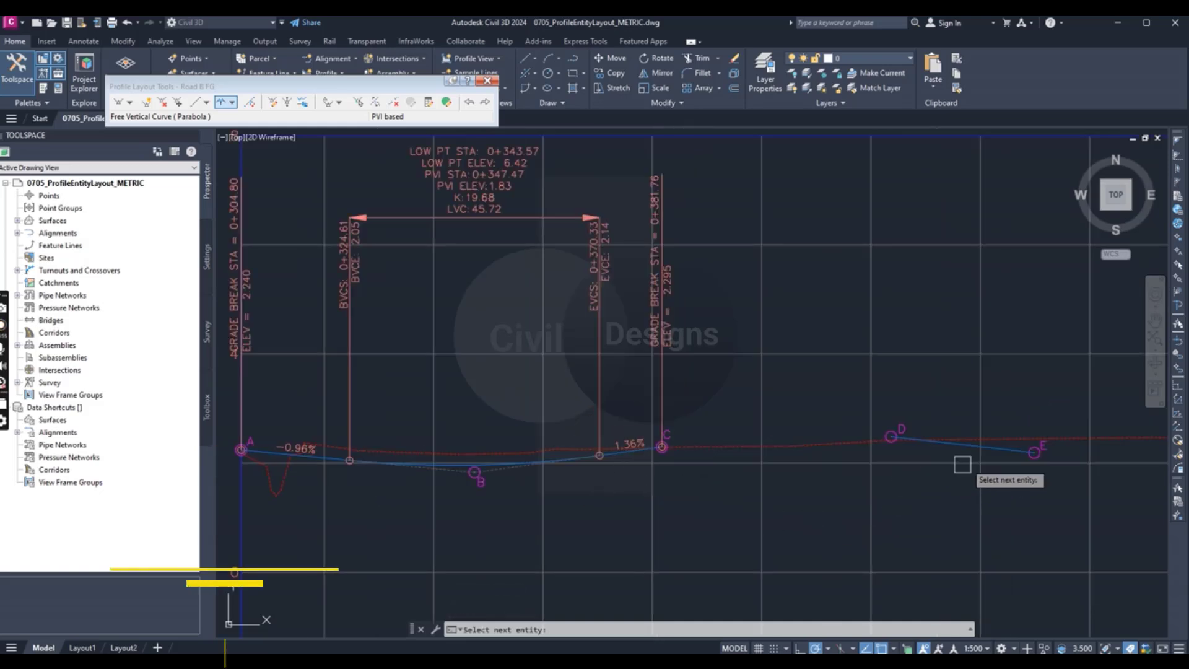
scroll(954, 463, "up", 4)
scroll(954, 464, "up", 3)
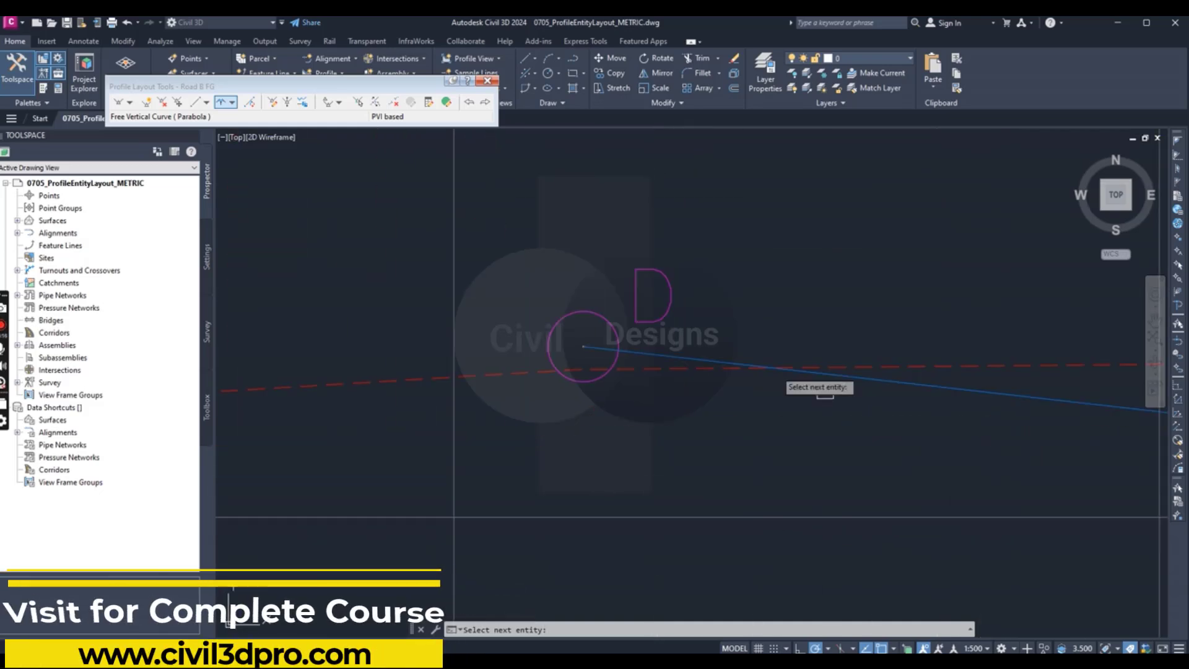
key("Escape")
left_click(649, 352)
scroll(799, 482, "down", 5)
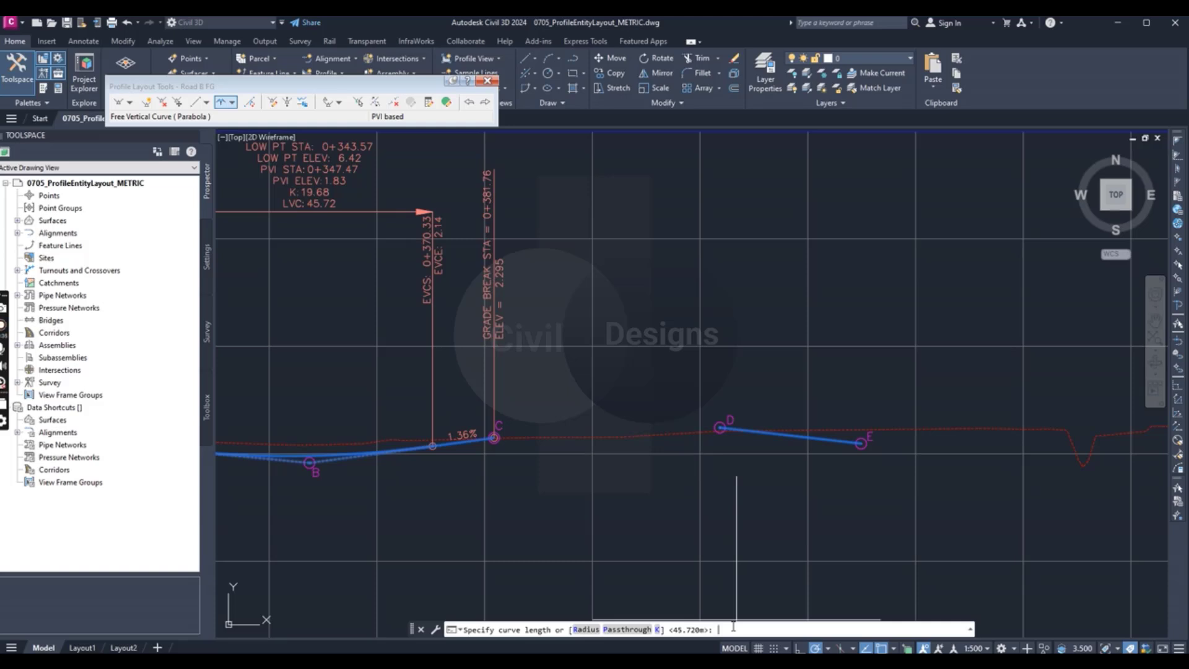
type("30.48")
key("Return")
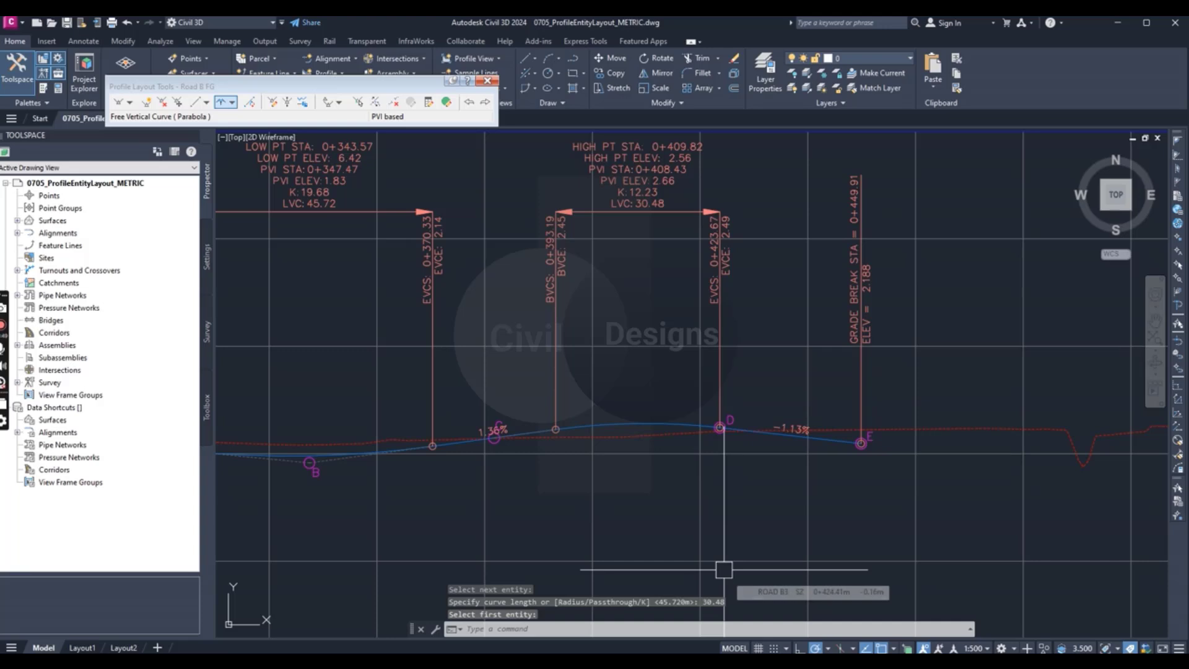
Examine the Road B FG profile from A to E, including the vertical curves at circle B and between circles C and D.
scroll(724, 569, "down", 2)
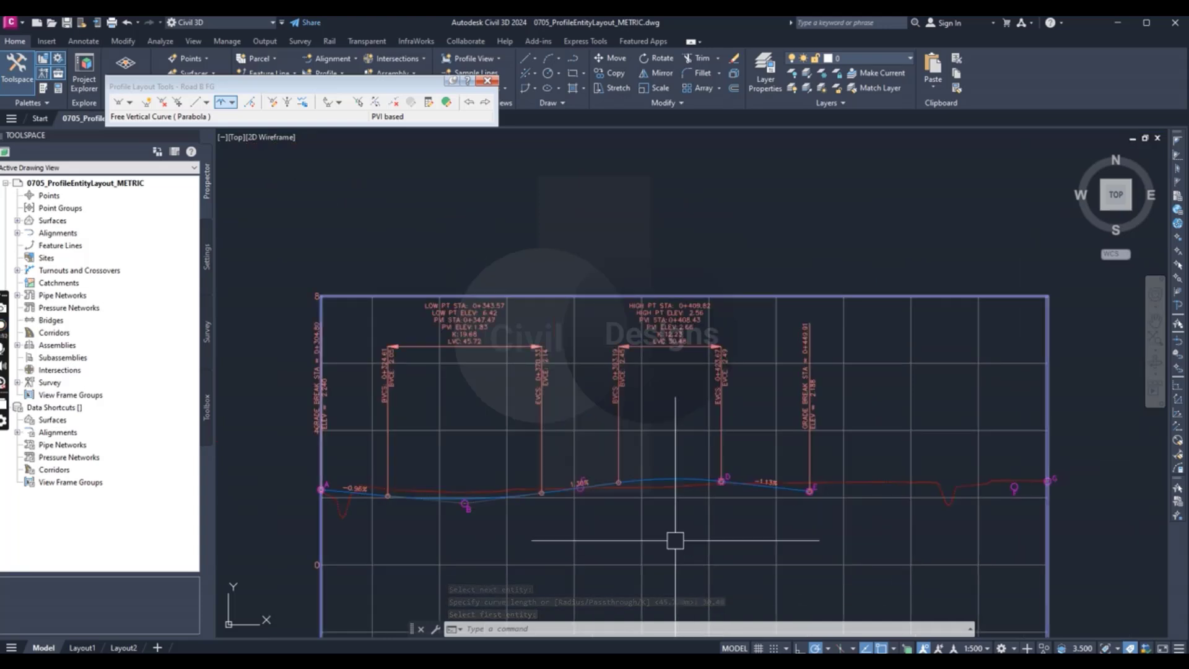
scroll(674, 489, "up", 2)
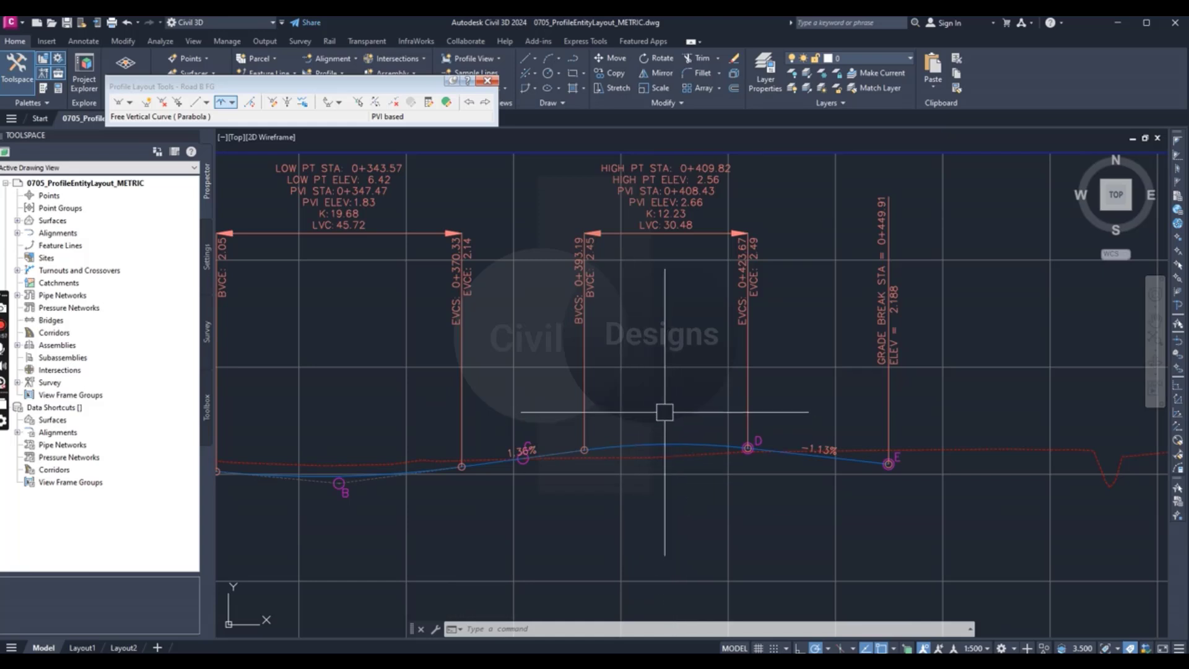
scroll(677, 475, "down", 3)
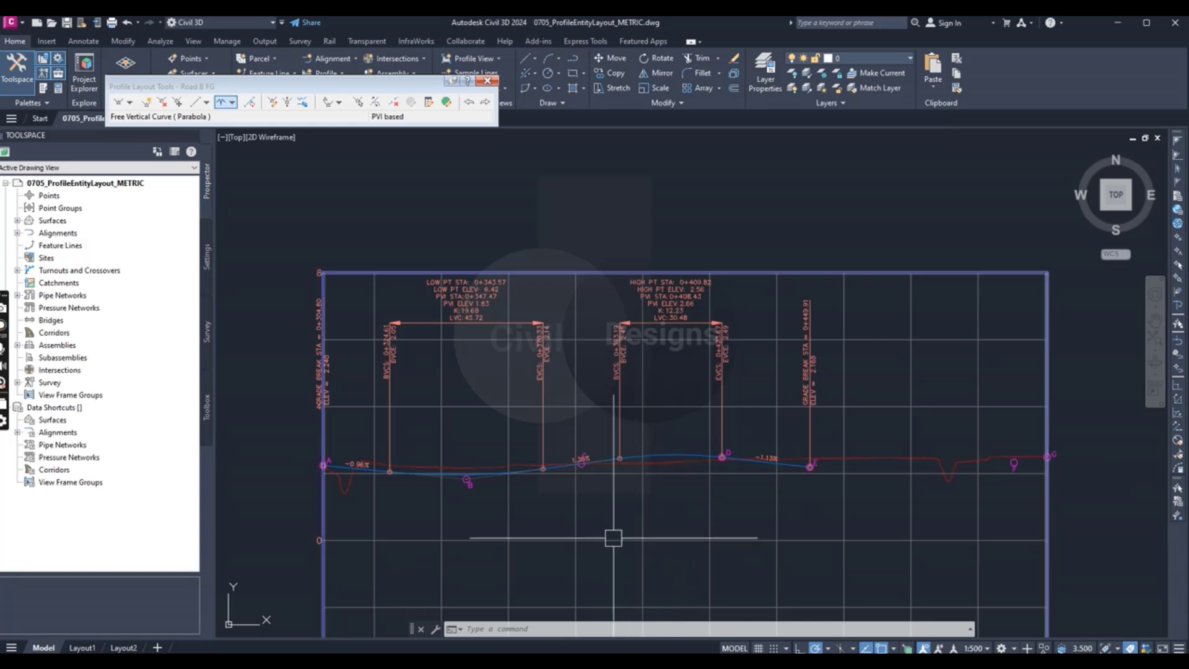
scroll(459, 493, "up", 4)
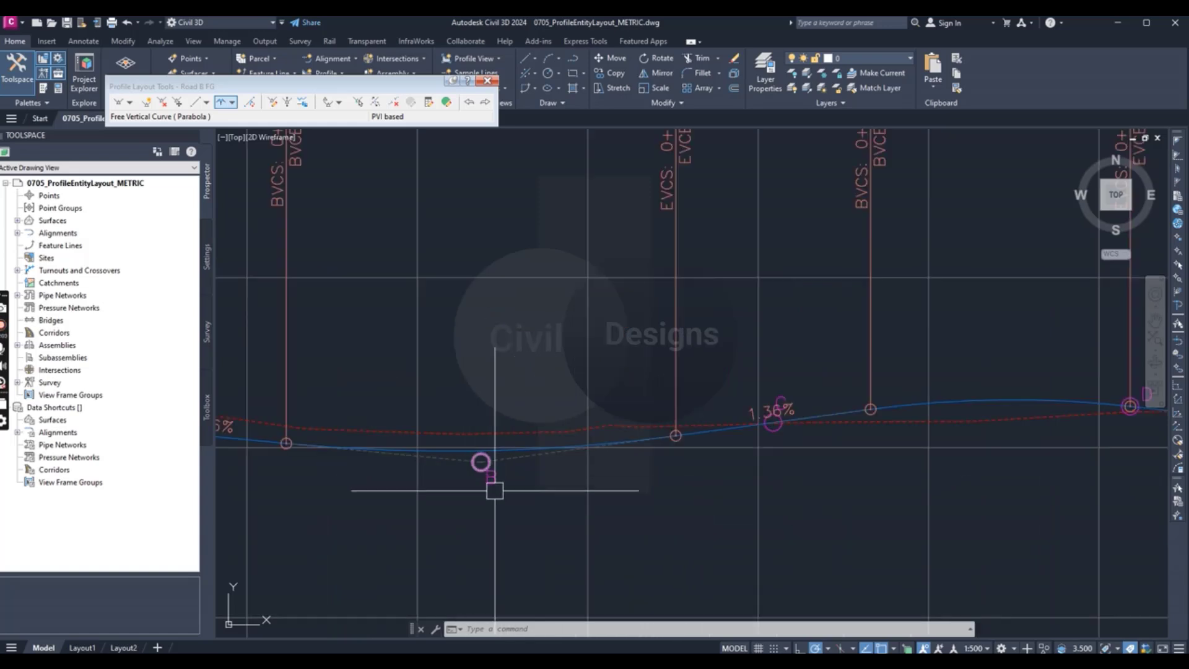
scroll(495, 486, "down", 2)
scroll(475, 469, "up", 2)
scroll(513, 485, "down", 4)
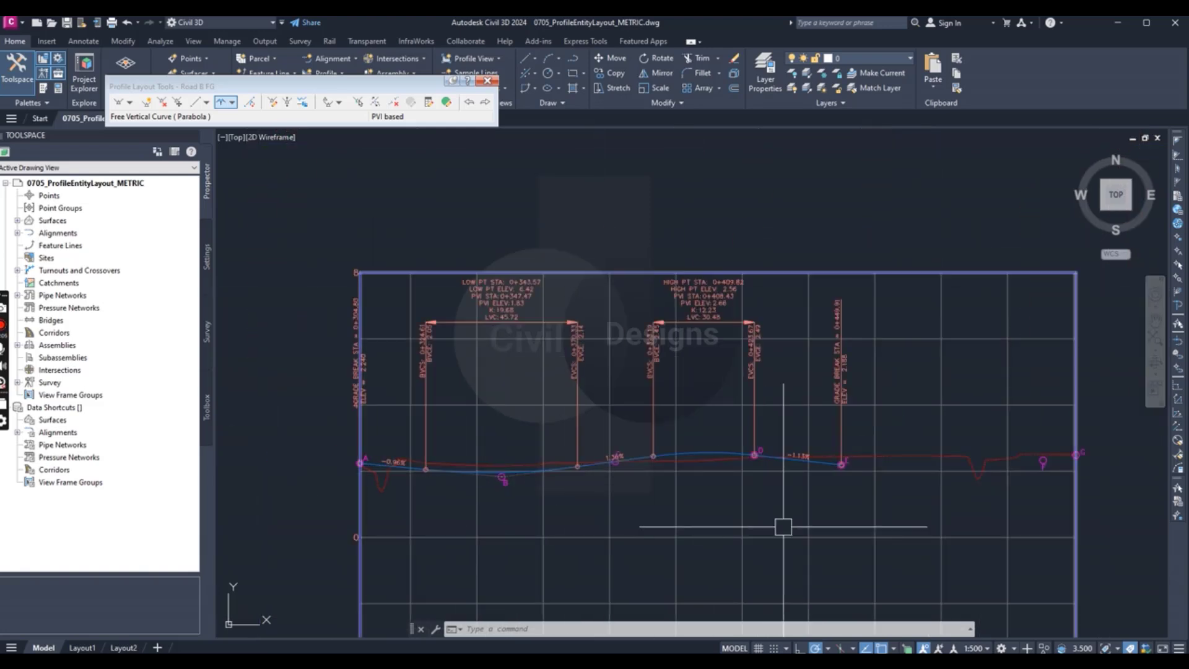
scroll(866, 515, "up", 2)
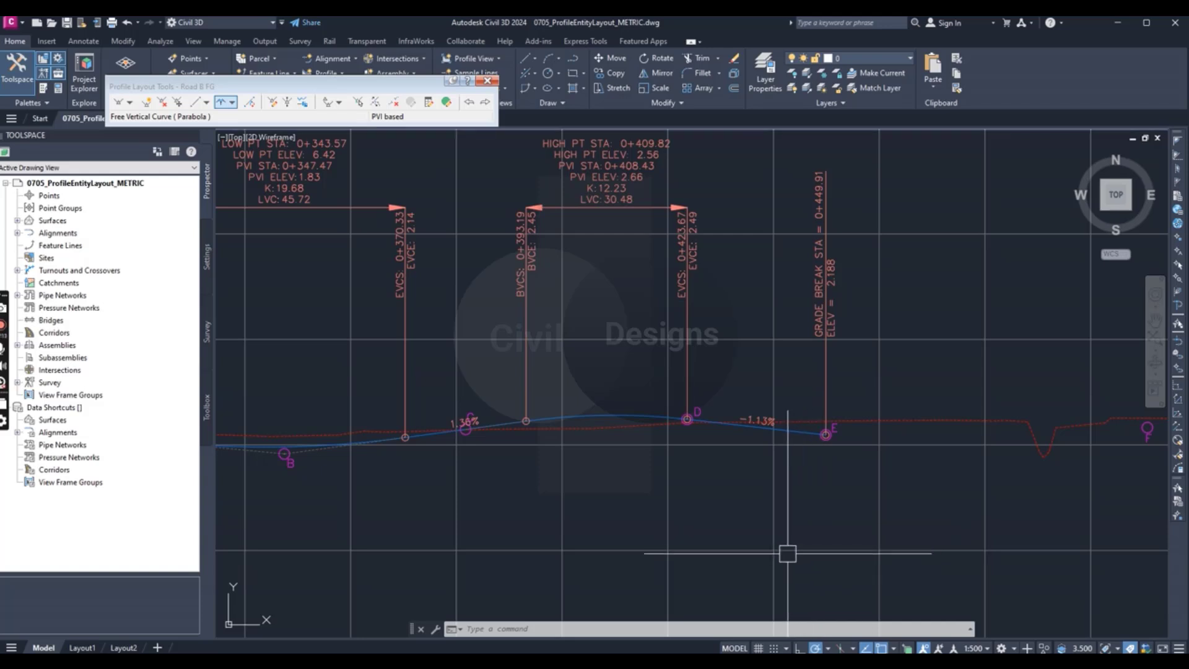
Add a Floating Vertical Curve (Parameter, through point) attached to the D–E tangent, with a K value of 22.30, ending at the centre of circle F.
left_click(233, 103)
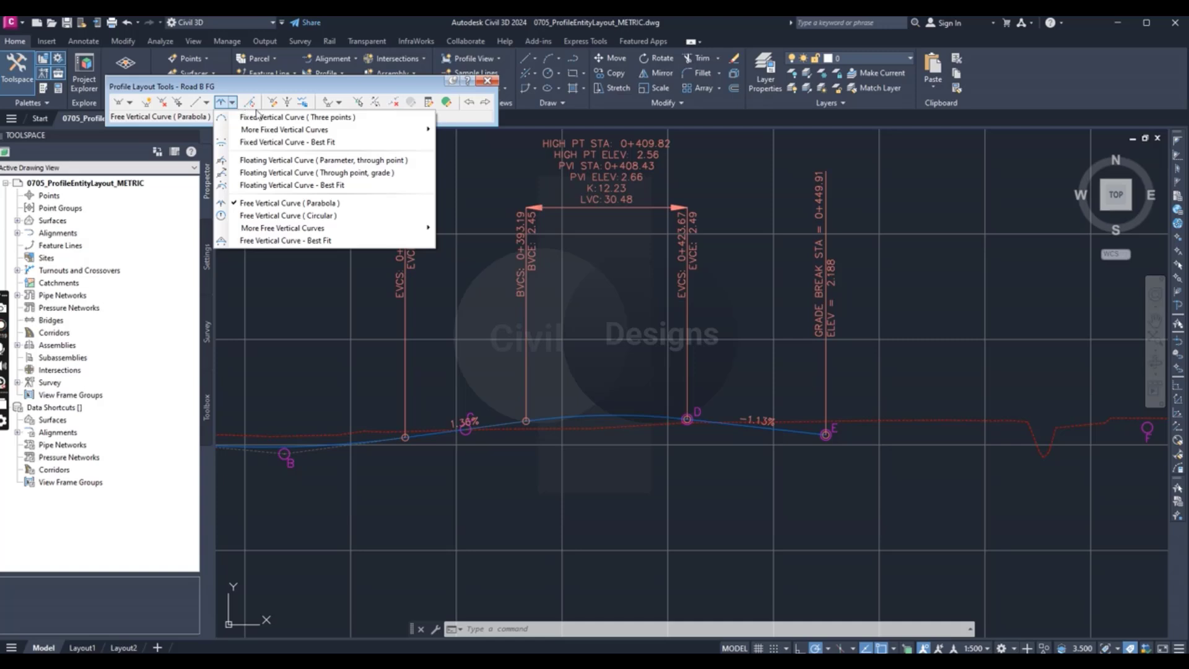
left_click(345, 162)
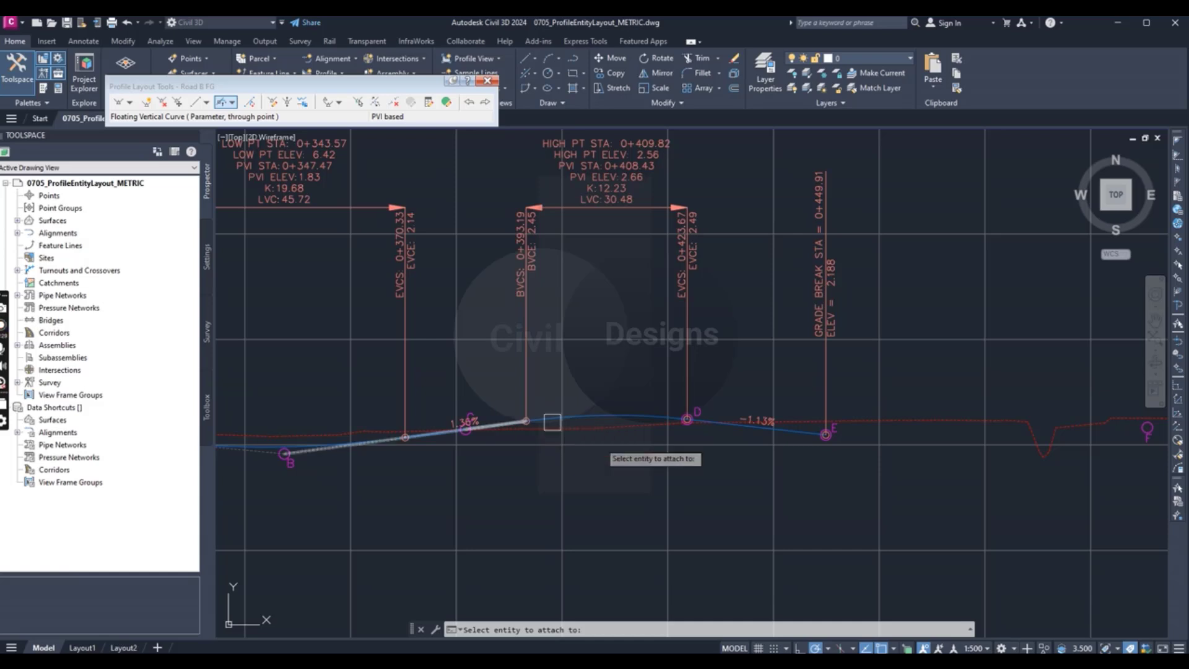
scroll(586, 471, "down", 4)
scroll(756, 480, "up", 4)
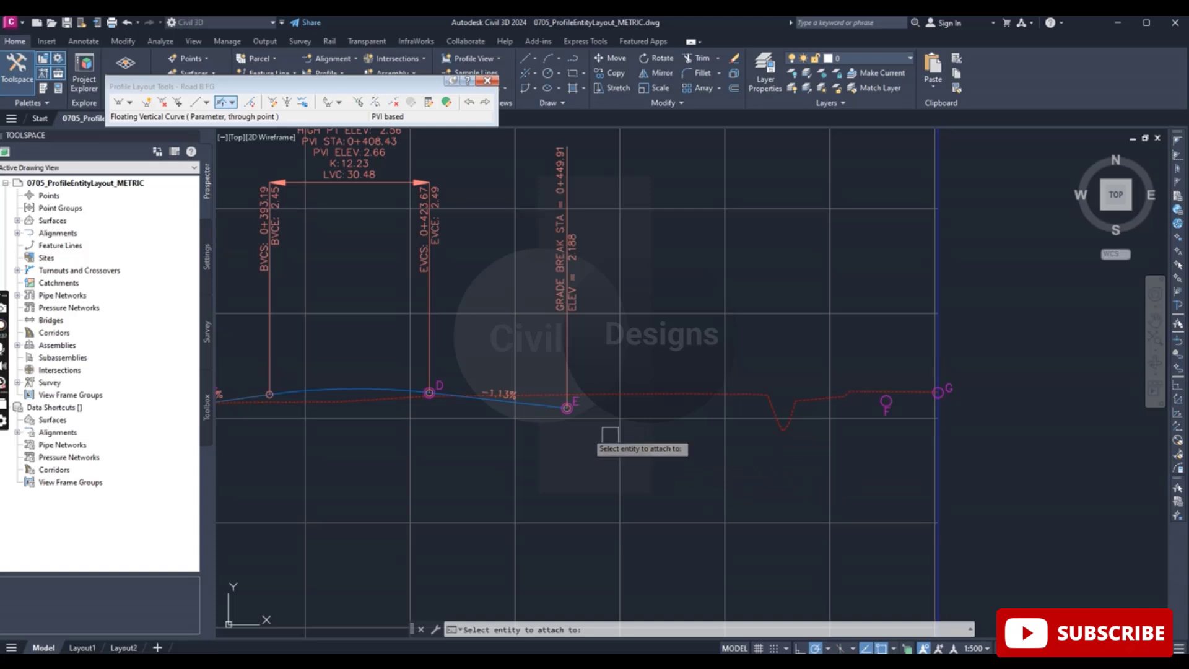
scroll(536, 407, "up", 4)
left_click(556, 402)
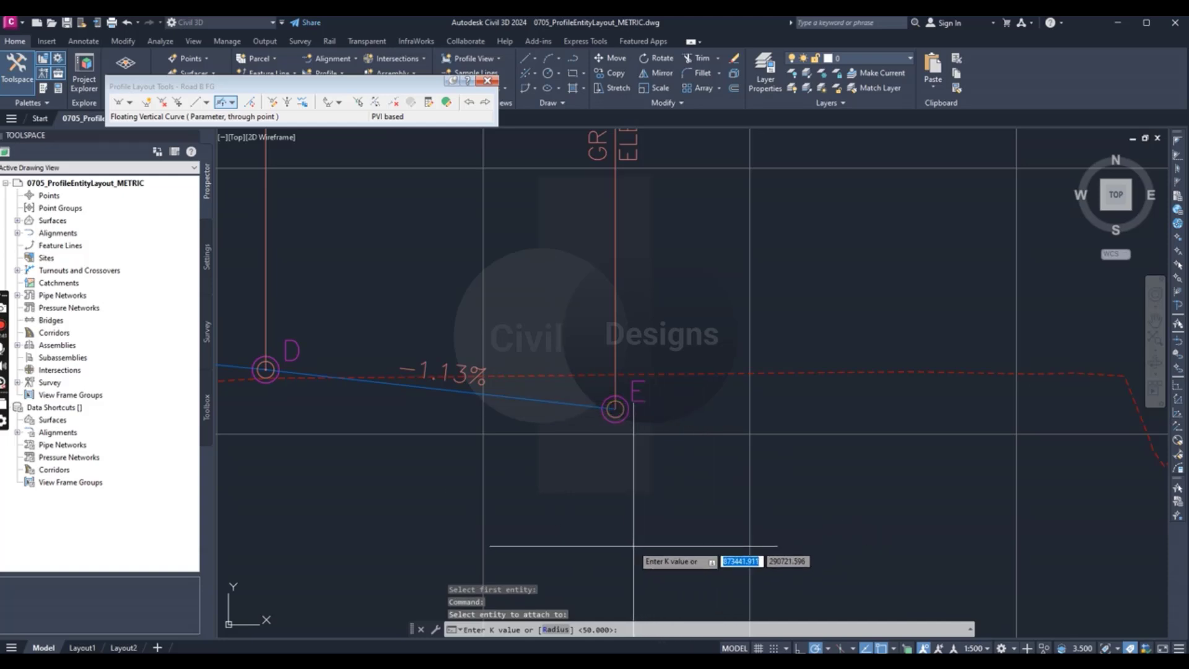
scroll(635, 550, "down", 2)
scroll(686, 568, "down", 2)
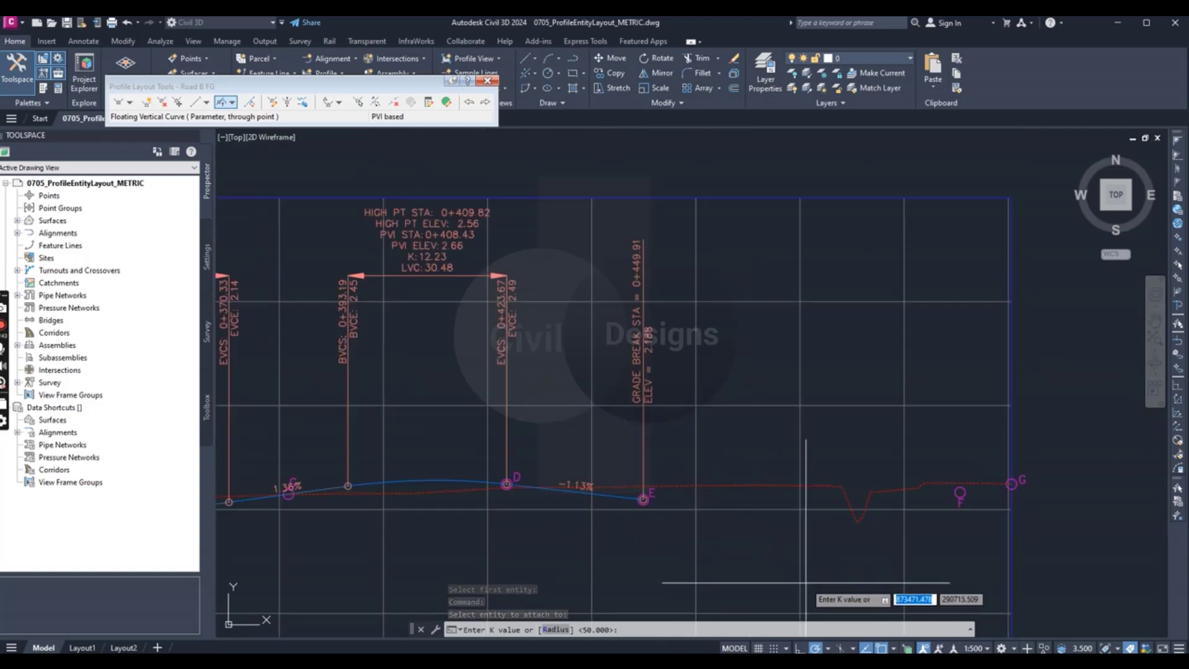
scroll(768, 560, "up", 2)
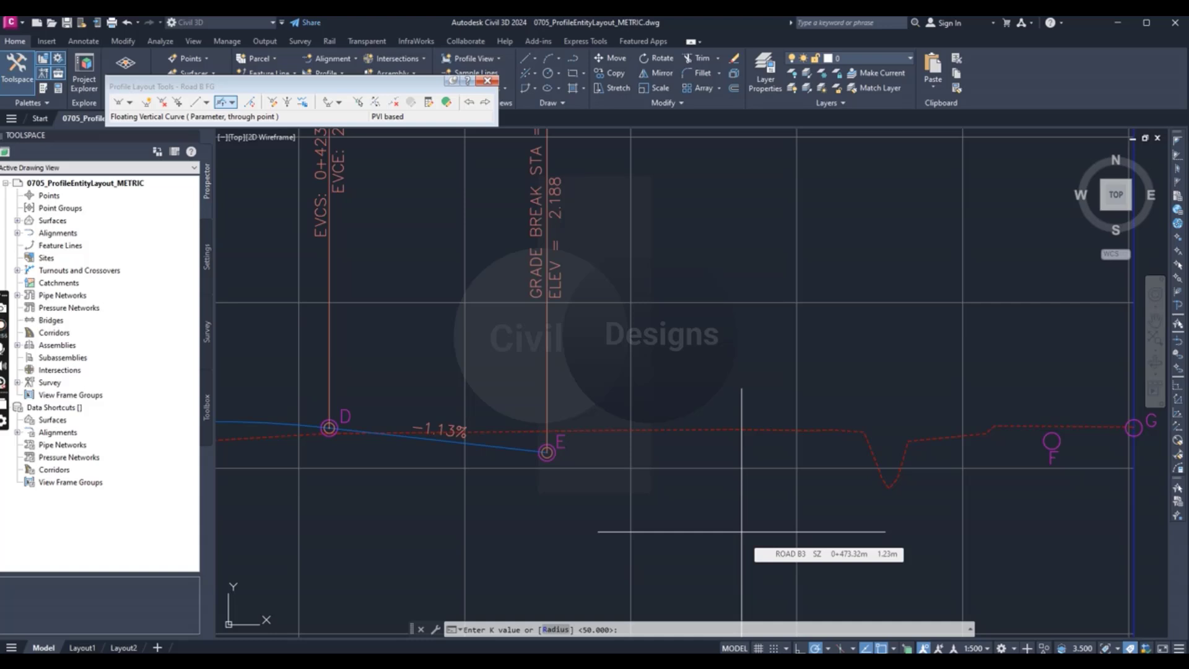
scroll(742, 531, "down", 2)
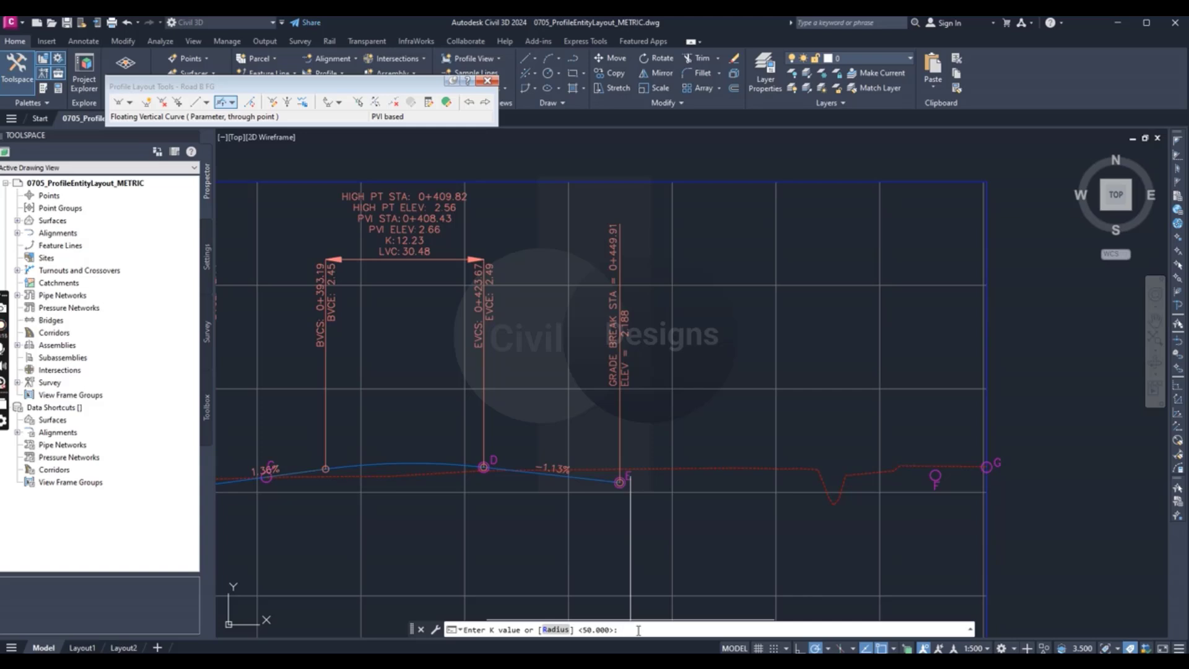
type("22.30")
key("Return")
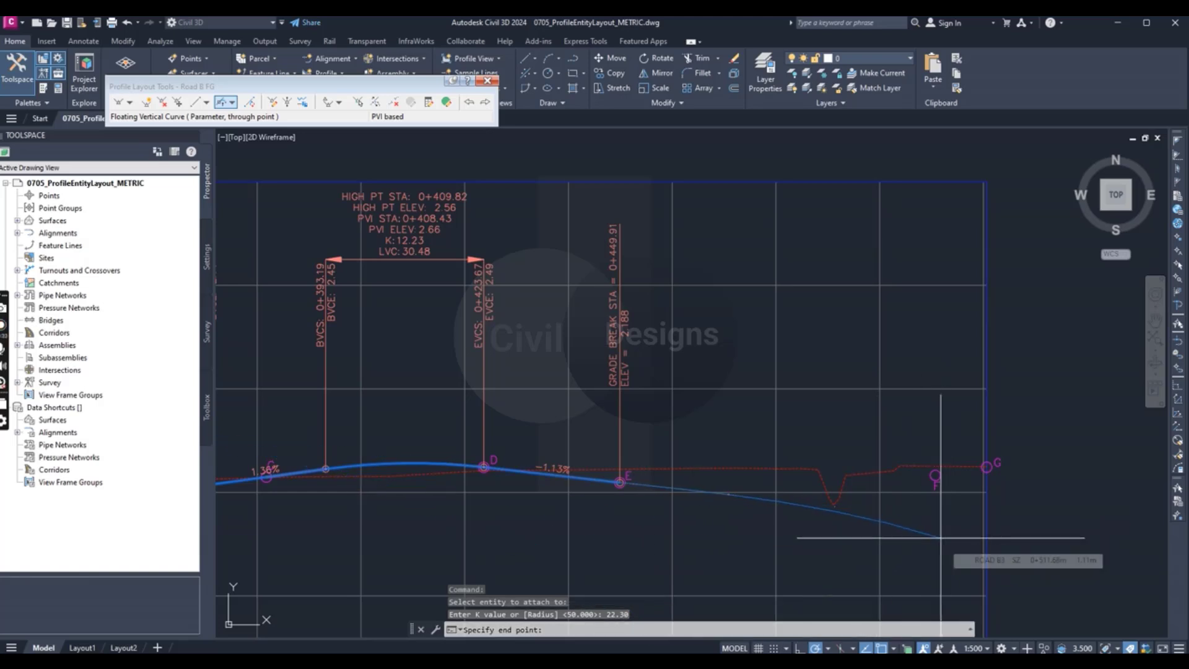
scroll(940, 533, "up", 4)
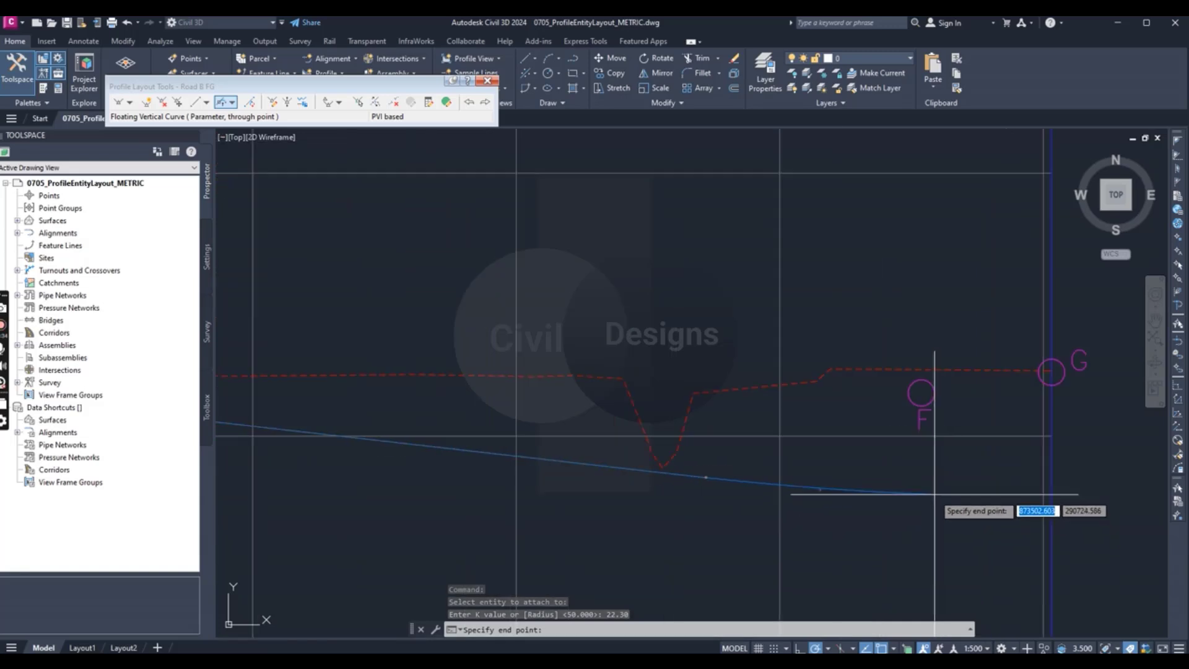
left_click(920, 394)
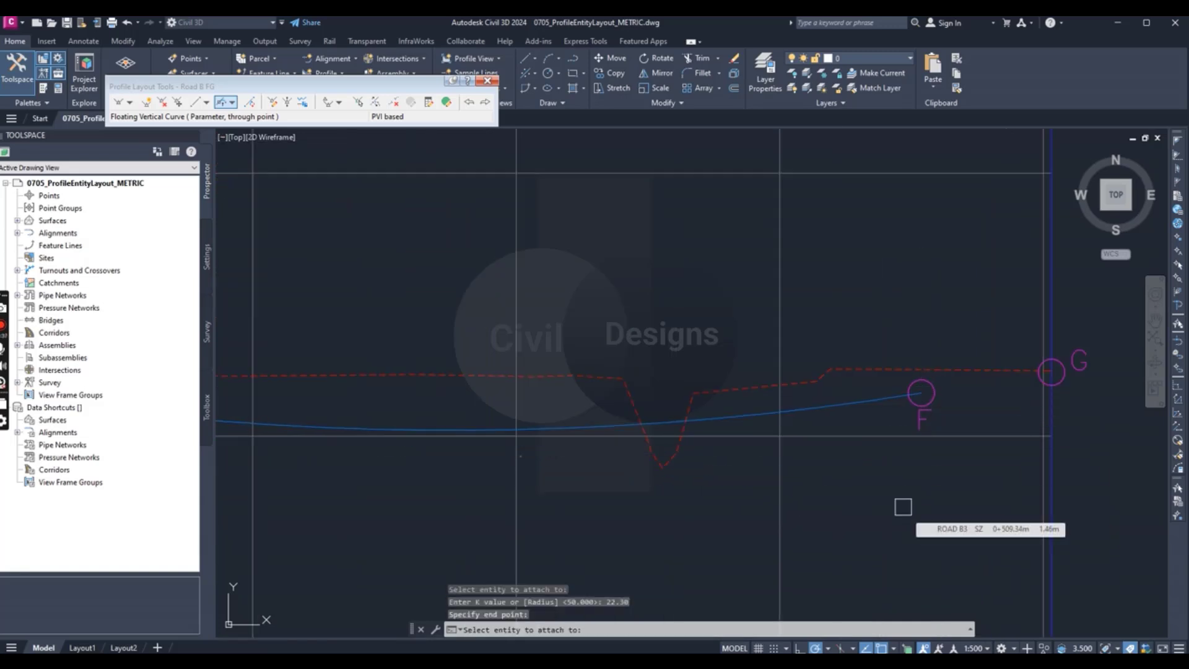
Add a Float Tangent (Through point) attached to the vertical curve ending at circle F, through the centre of circle G, and end the profile layout.
scroll(903, 507, "down", 4)
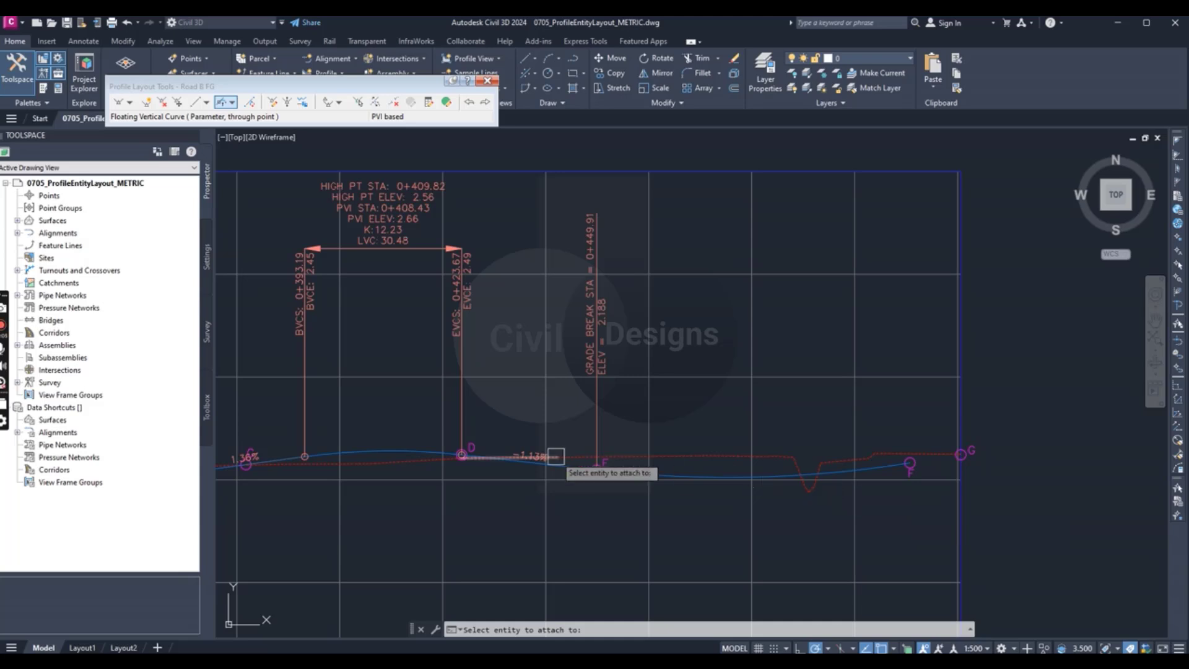
left_click(206, 104)
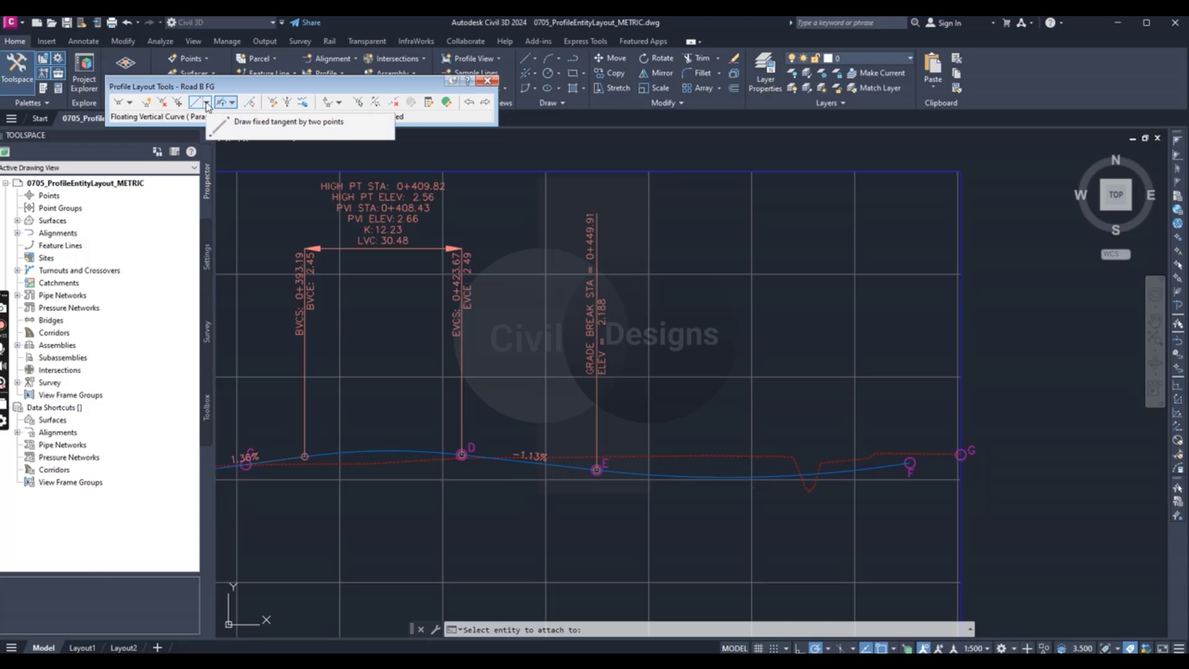
left_click(207, 104)
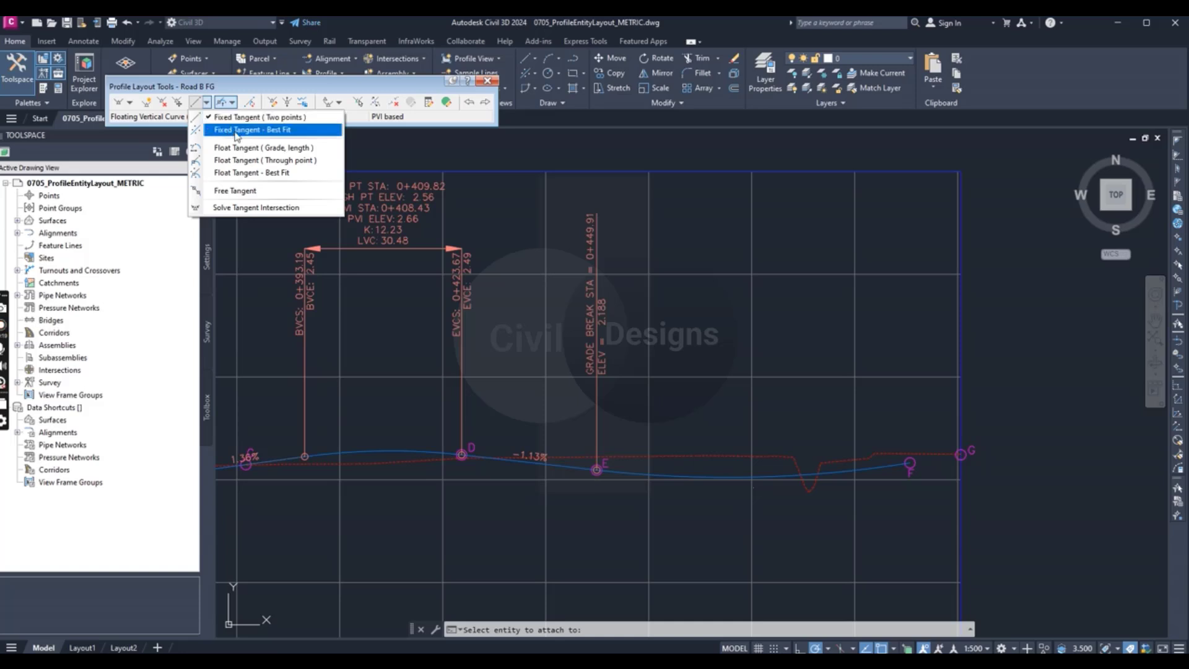
left_click(268, 160)
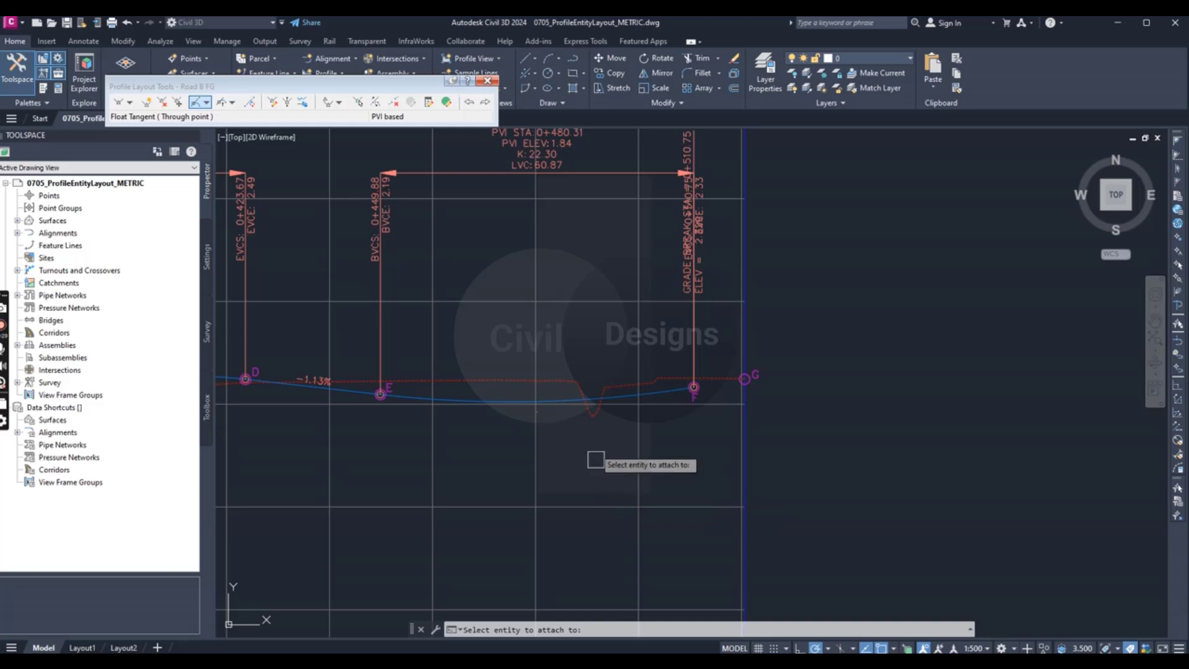
scroll(669, 400, "up", 3)
left_click(657, 375)
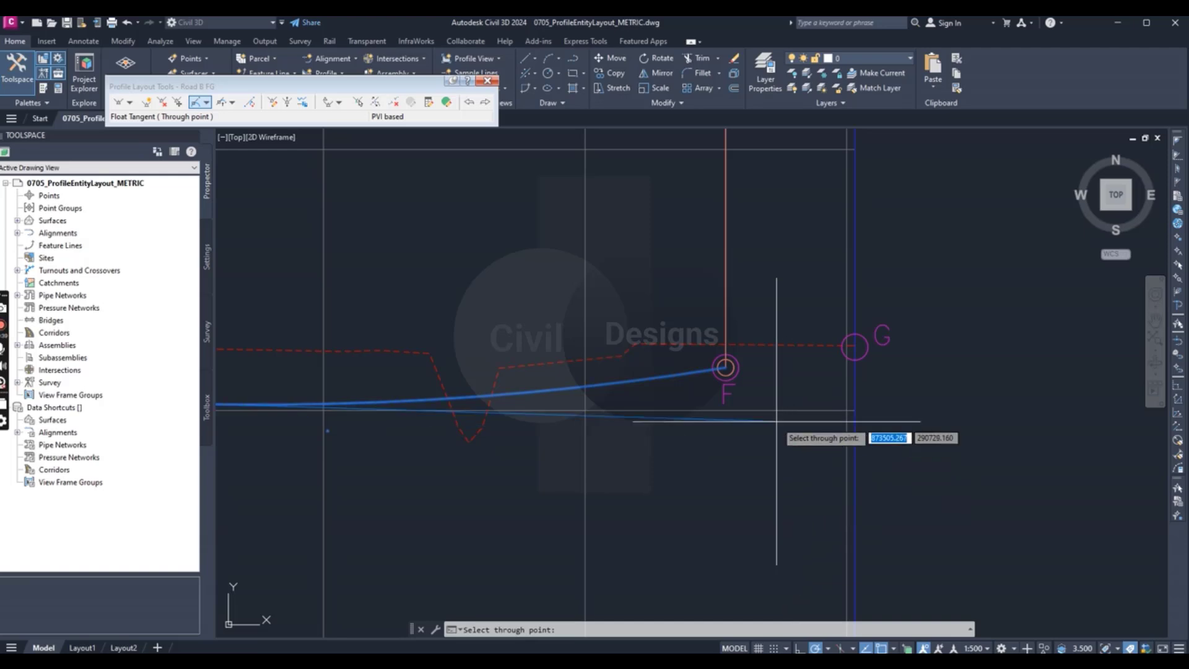
scroll(648, 334, "up", 6)
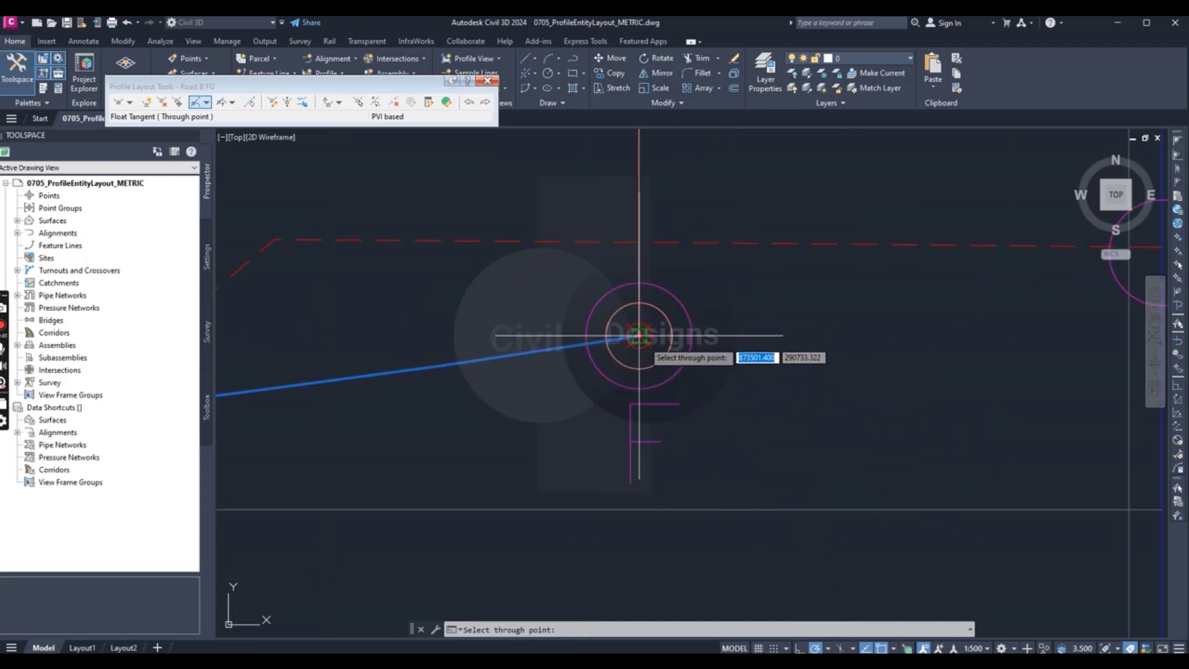
scroll(780, 365, "down", 3)
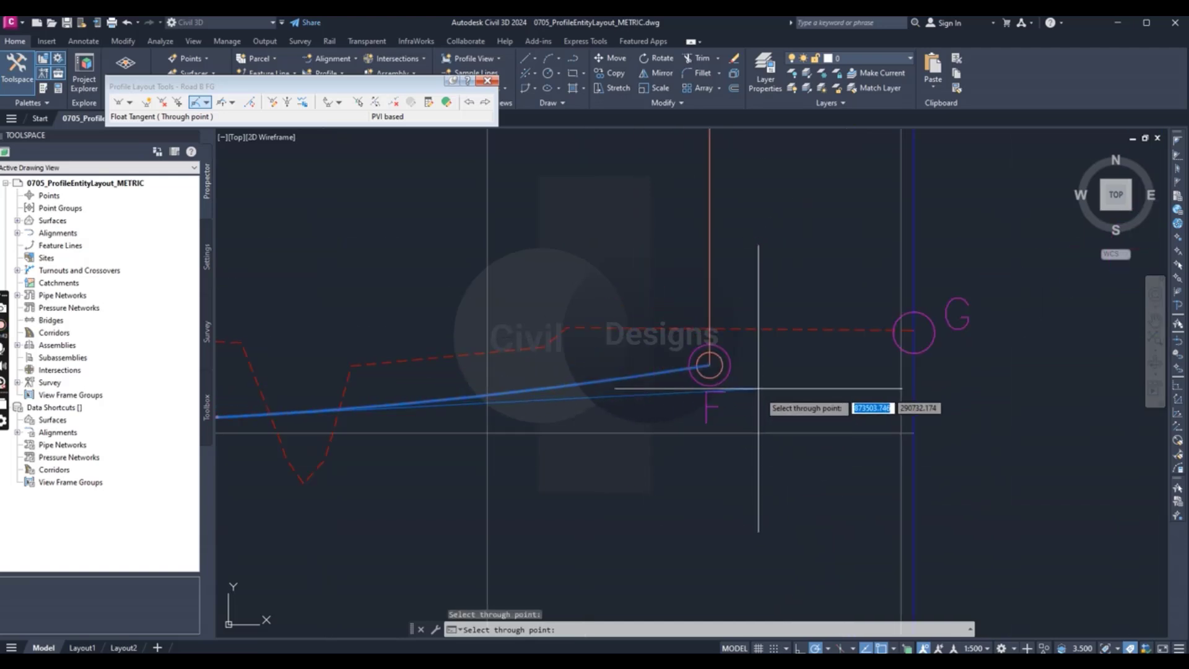
scroll(782, 388, "down", 2)
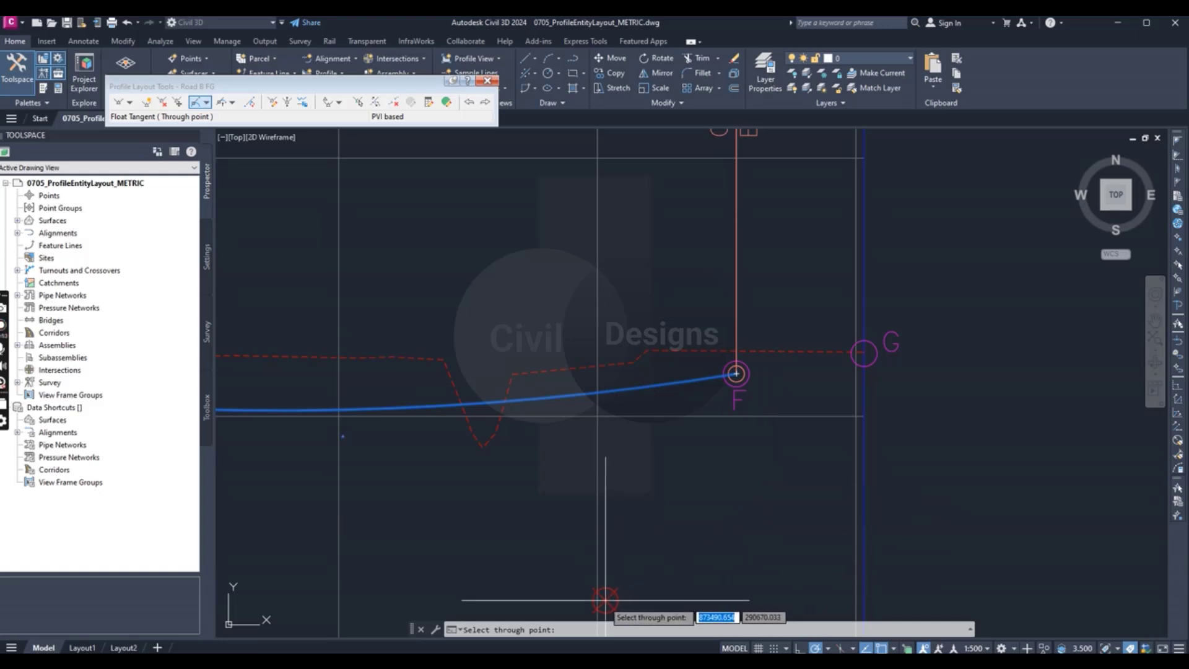
scroll(861, 350, "up", 5)
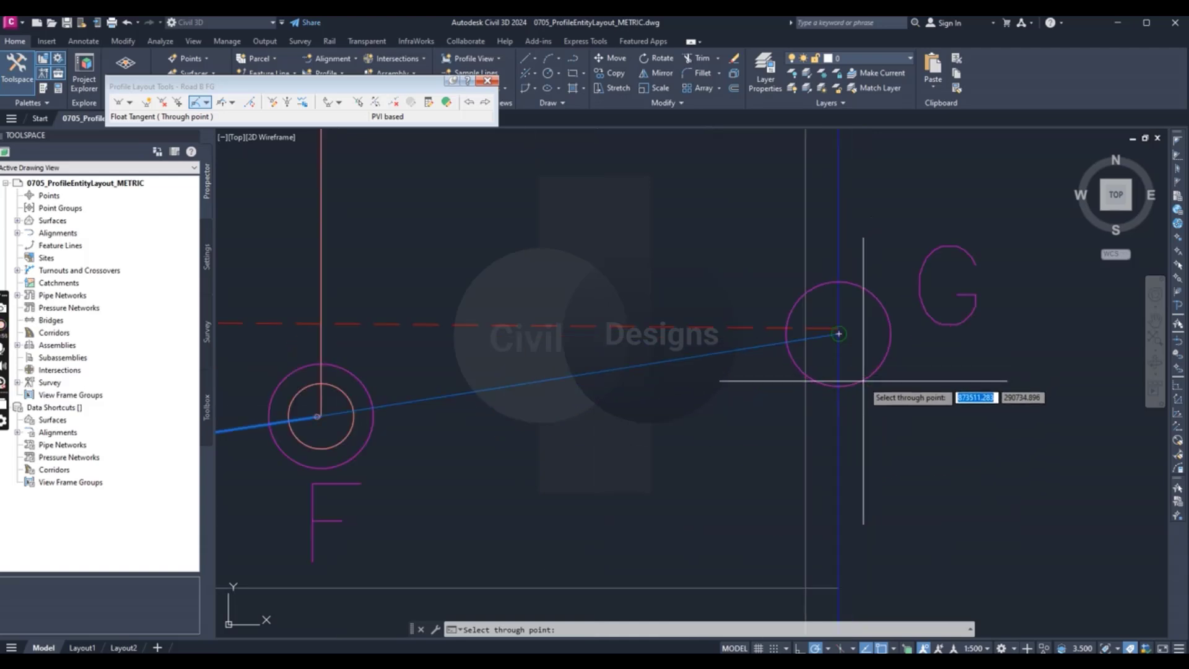
left_click(840, 335)
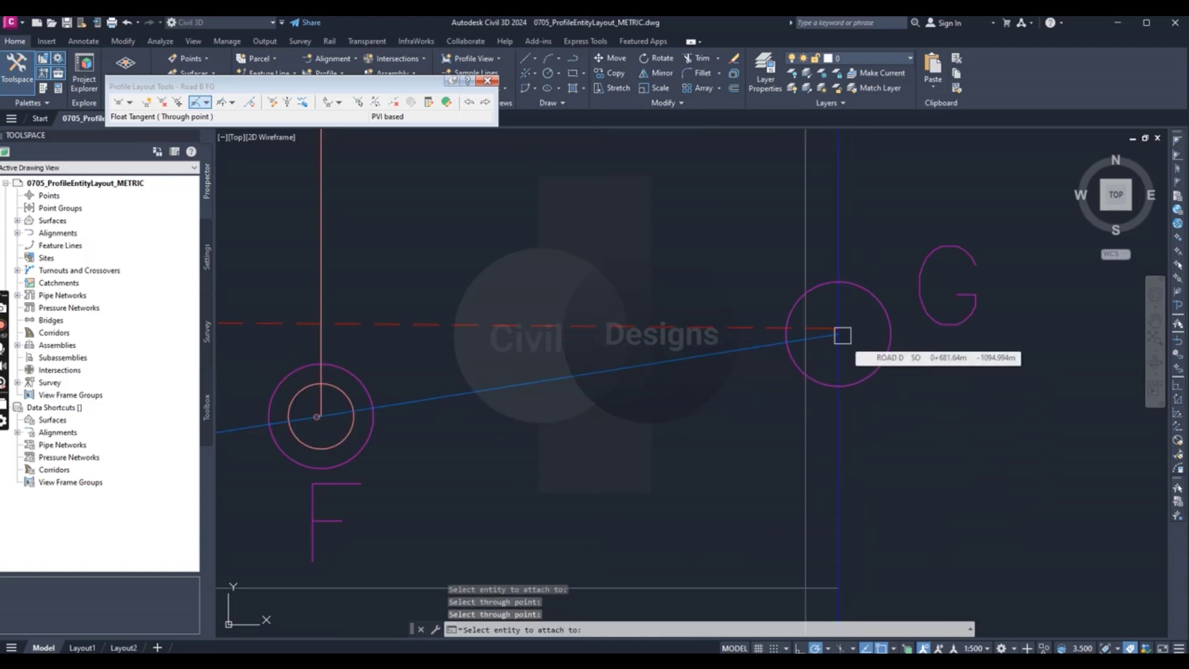
scroll(843, 335, "down", 6)
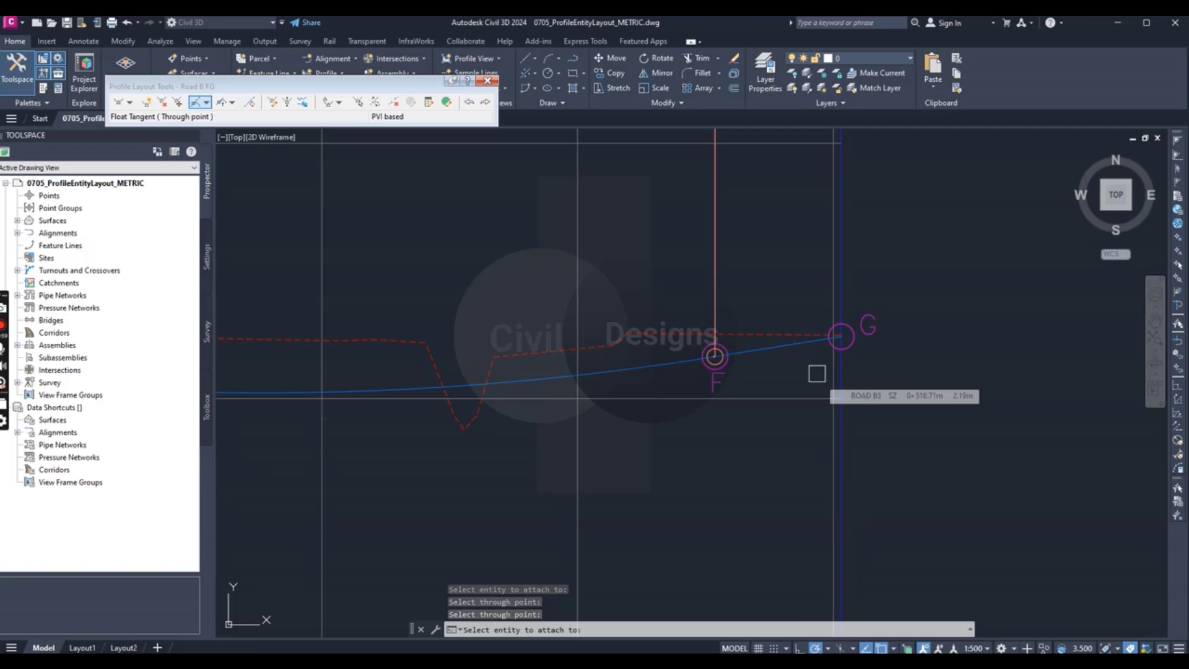
key("Return")
scroll(817, 374, "up", 5)
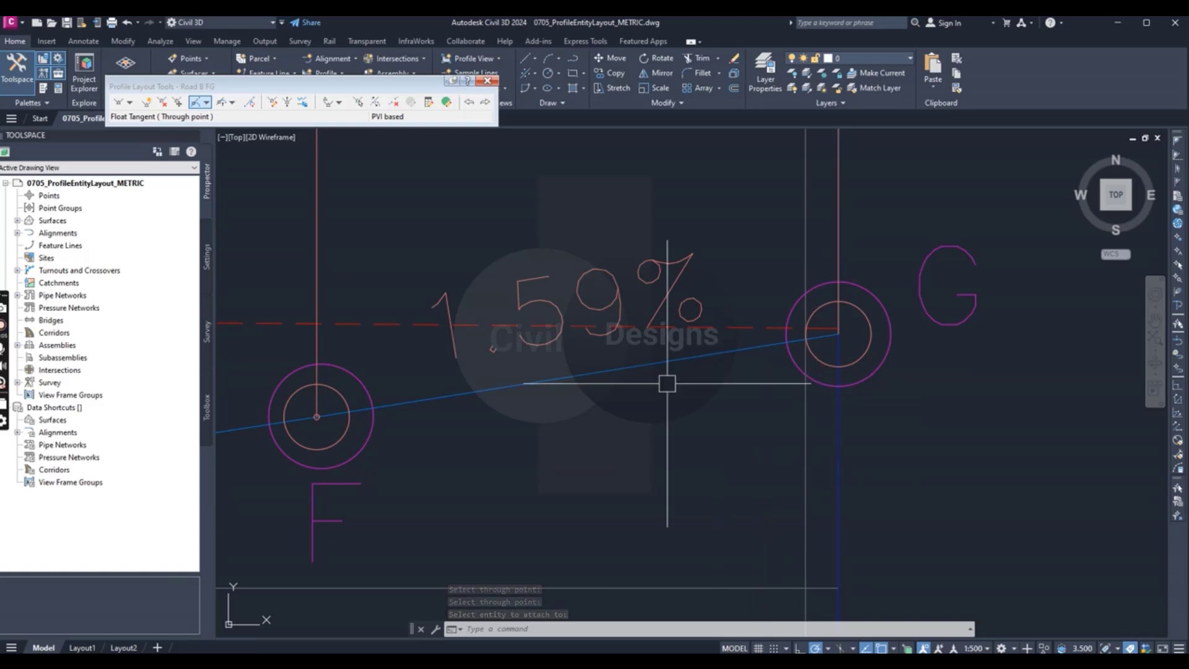
key("Escape")
key("Escape")
Examine the finished Road B FG profile from A to G, including its tangents, grades and vertical curve labels.
scroll(666, 414, "down", 4)
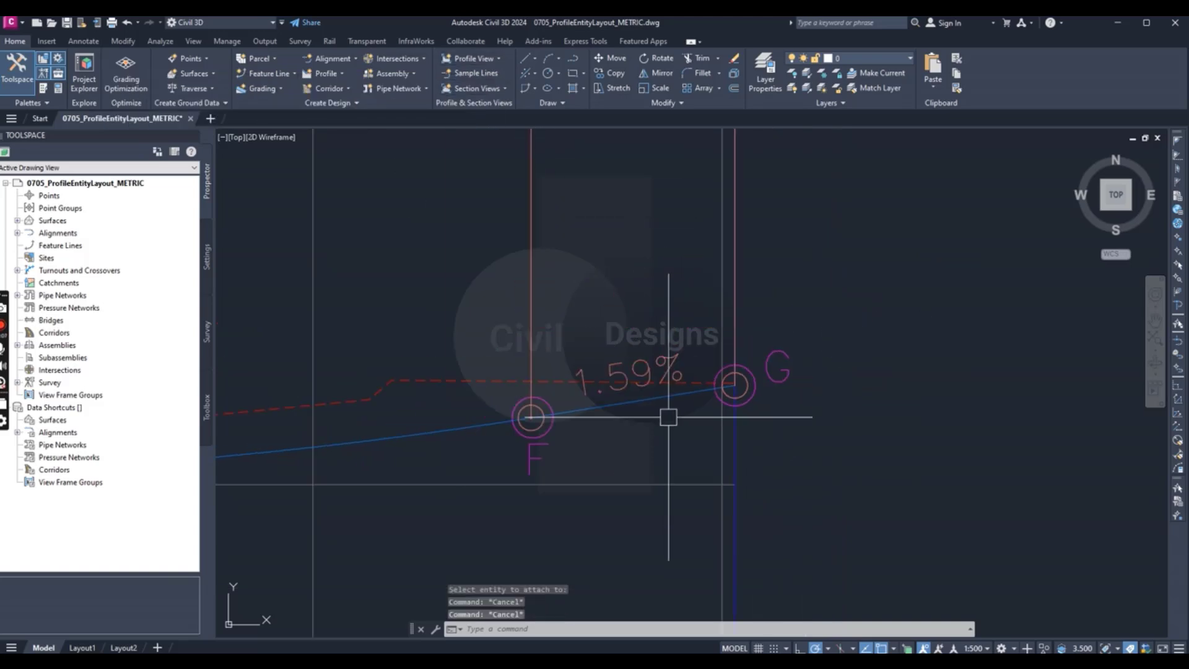
scroll(734, 427, "down", 6)
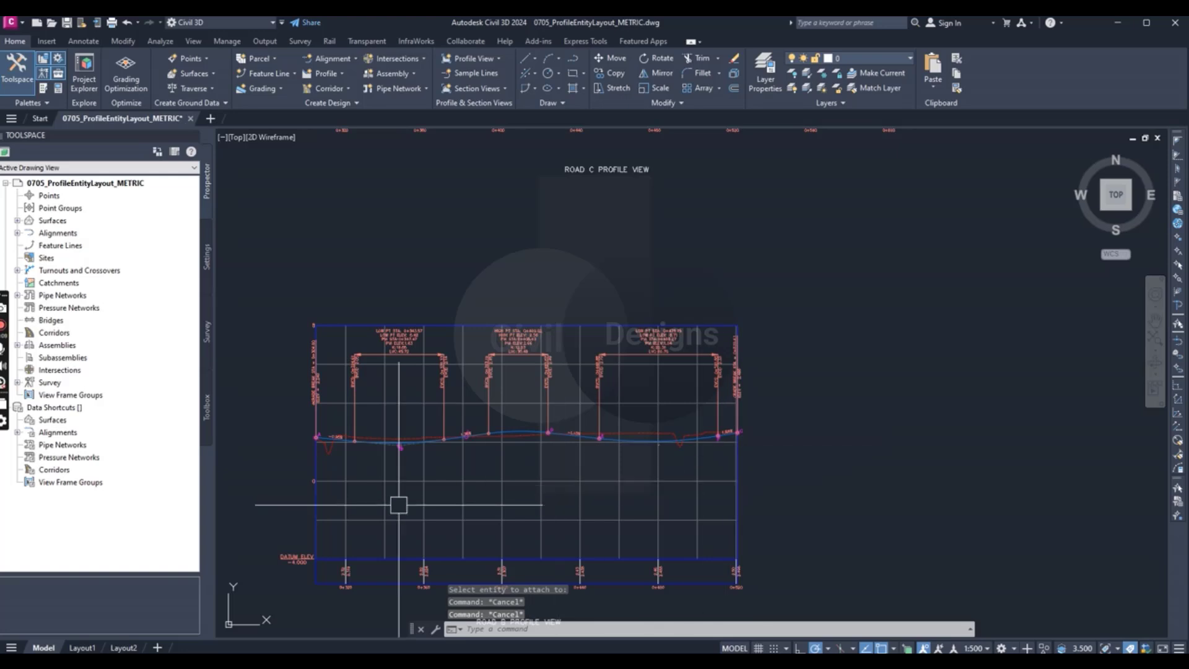
scroll(425, 497, "up", 2)
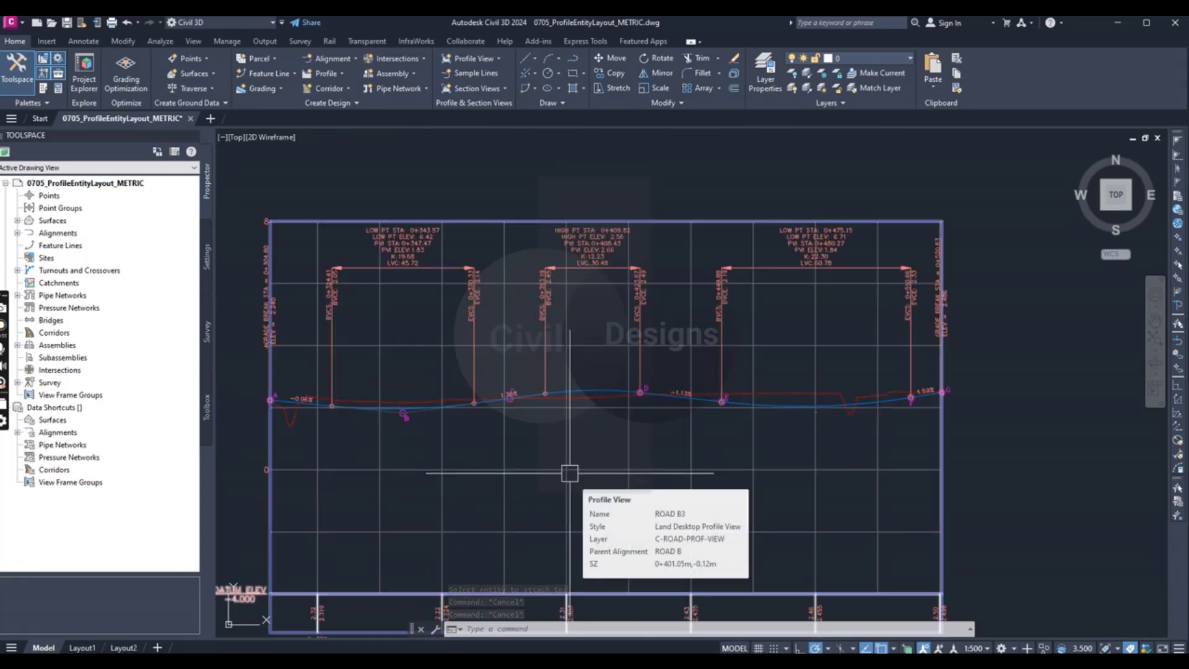
scroll(593, 446, "down", 2)
scroll(593, 446, "up", 2)
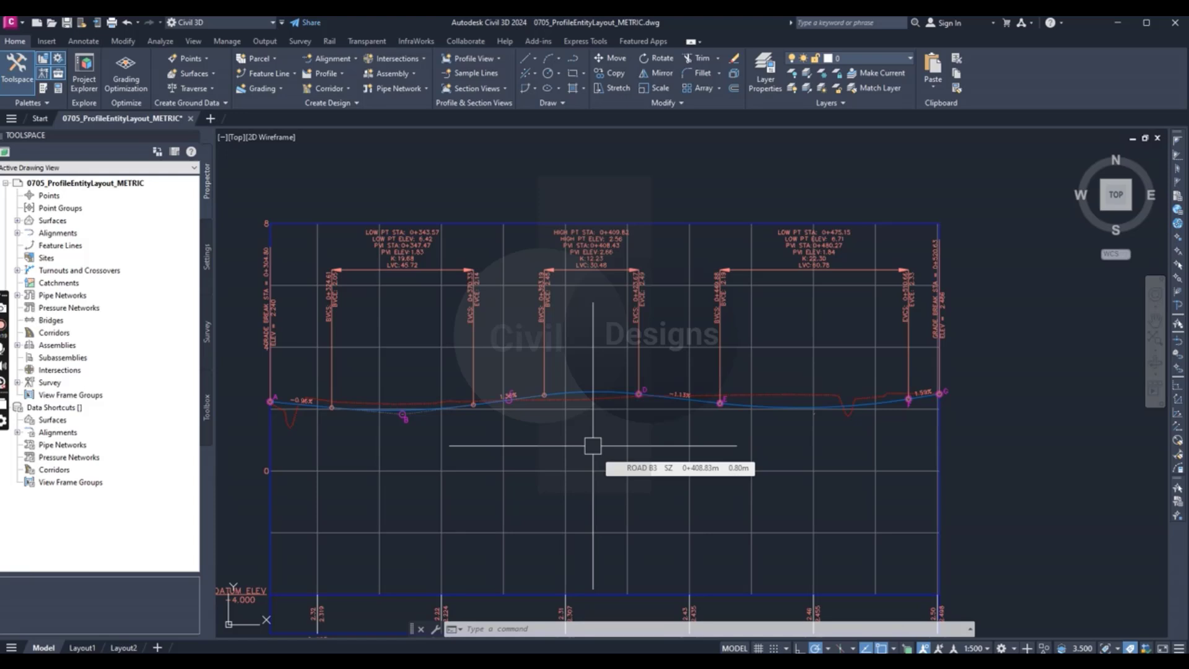
scroll(483, 477, "up", 2)
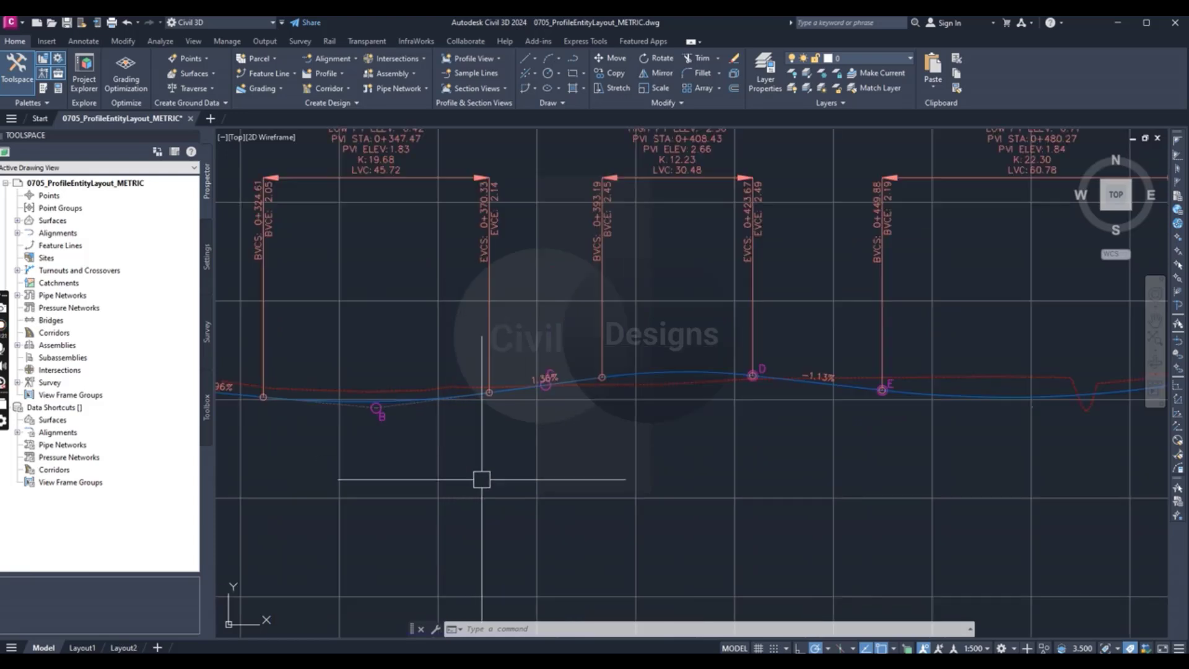
scroll(487, 483, "down", 2)
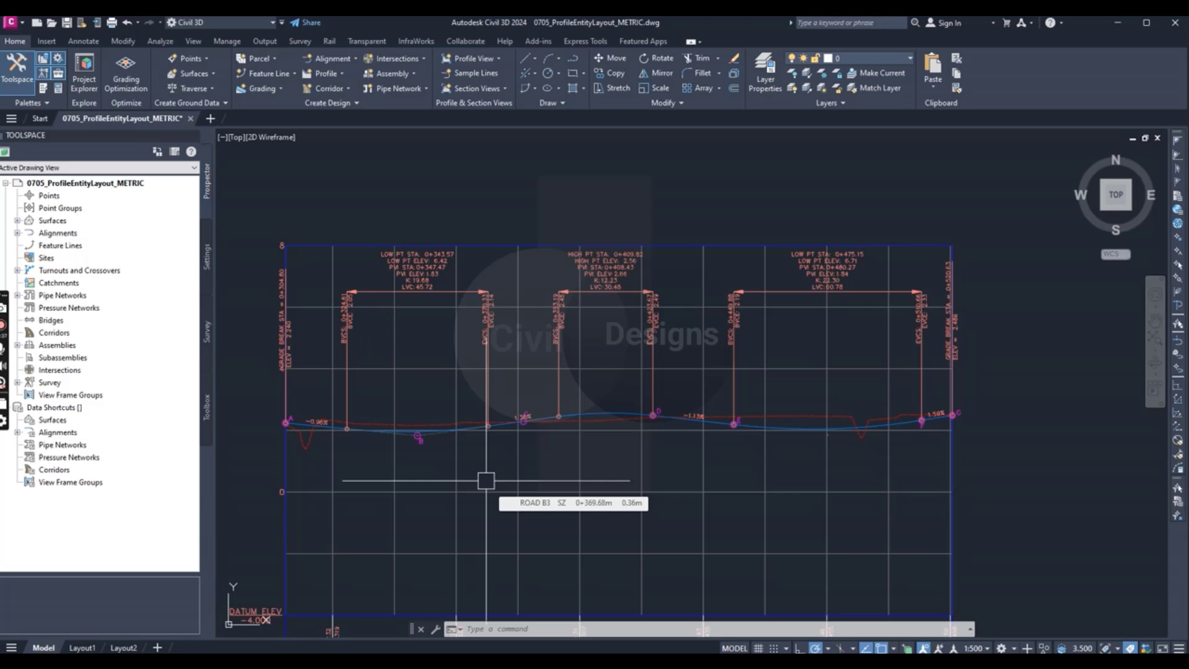
scroll(486, 481, "down", 3)
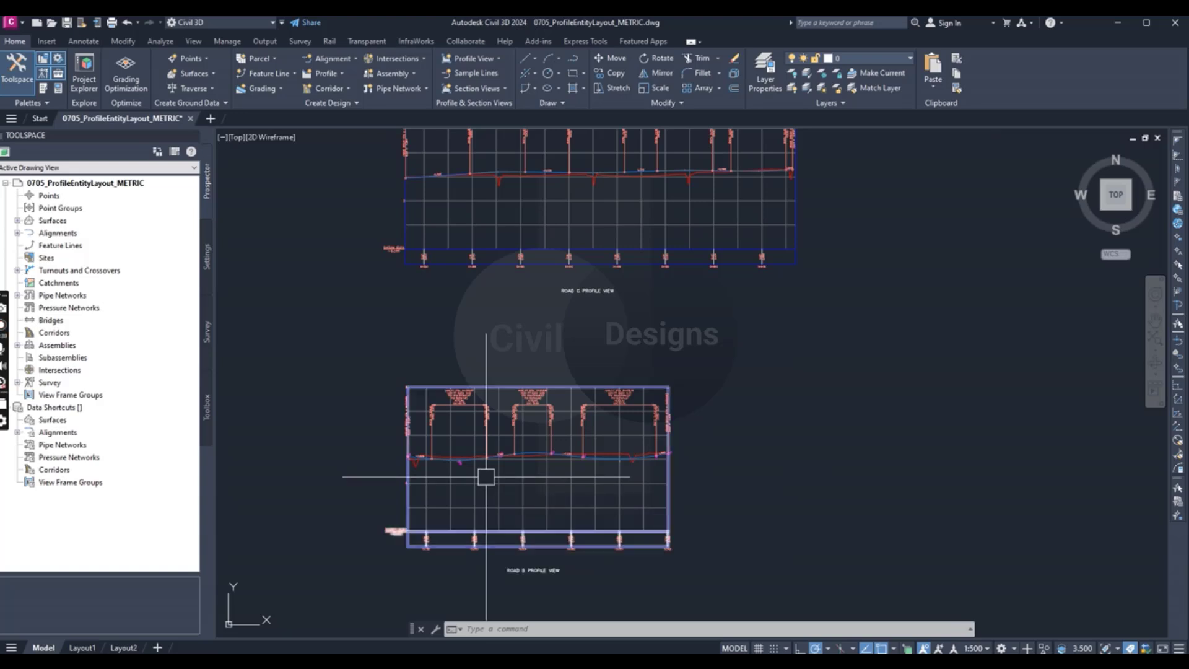